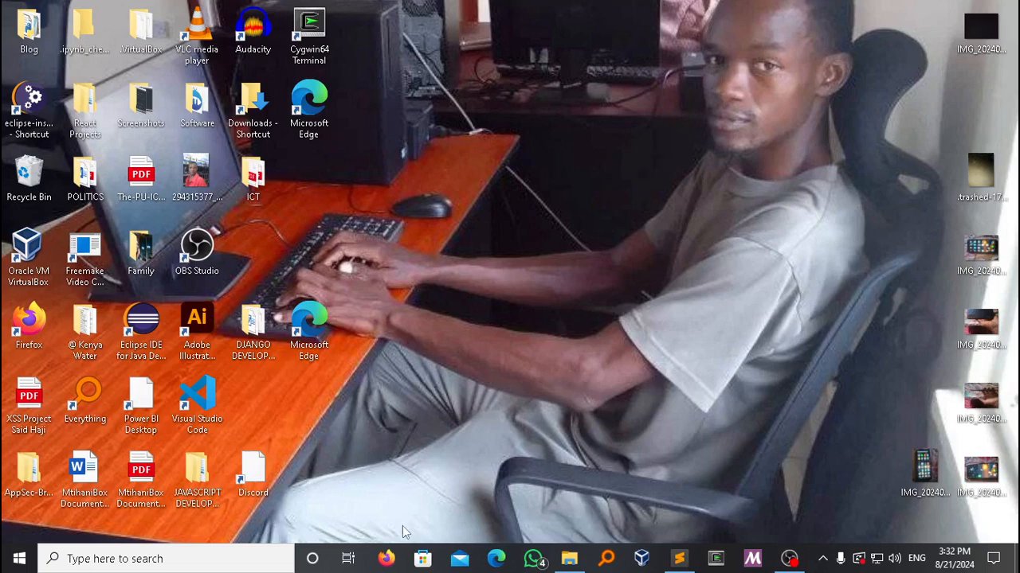
- Switch to Firefox and go to the python.org website
click(386, 558)
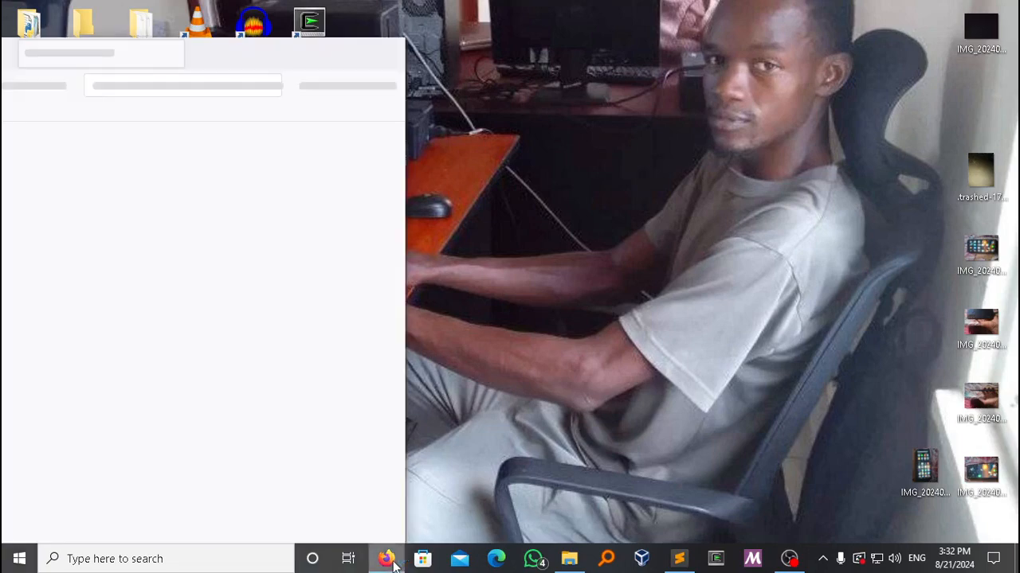
click(352, 51)
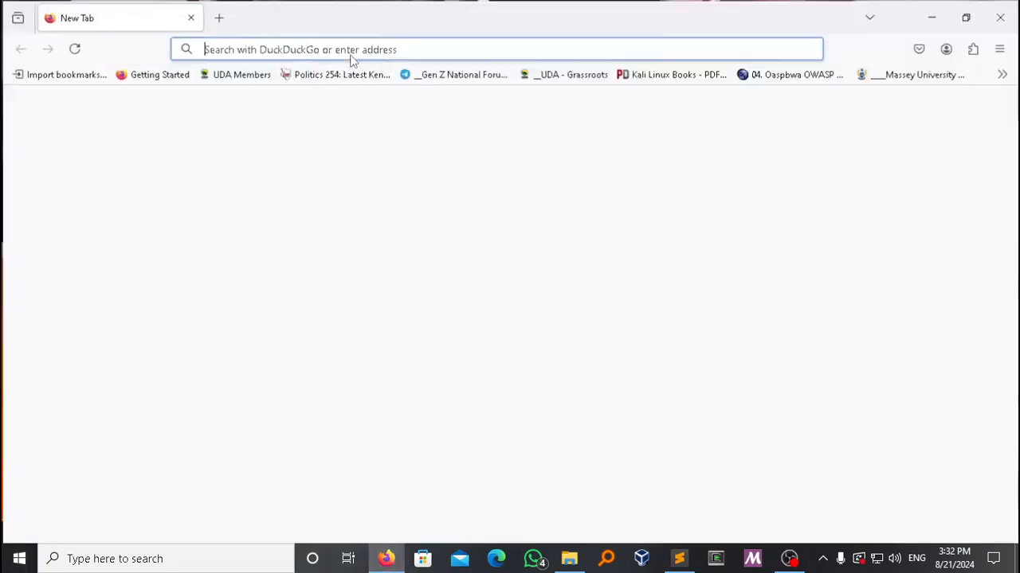
click(303, 47)
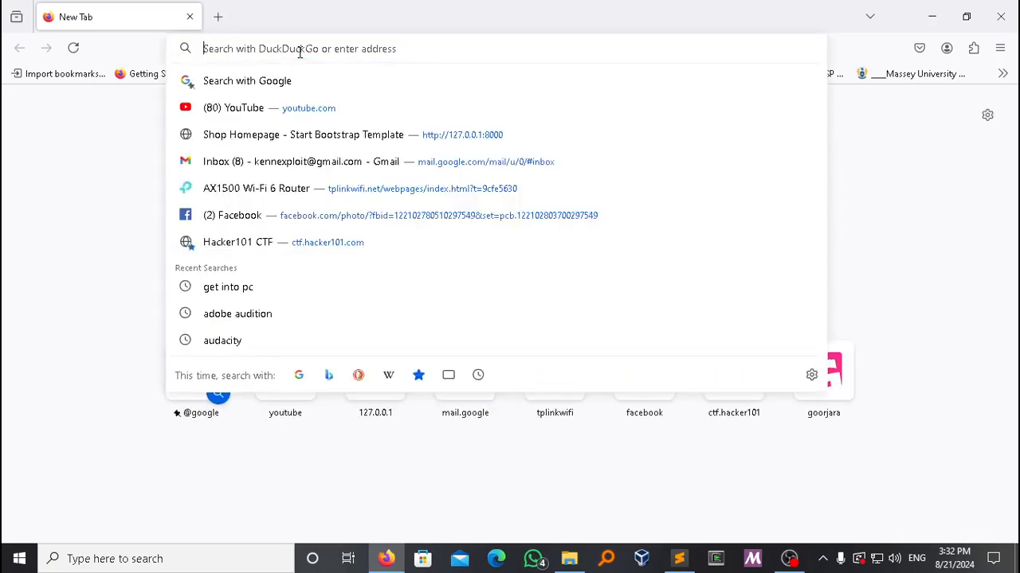
text(python.org)
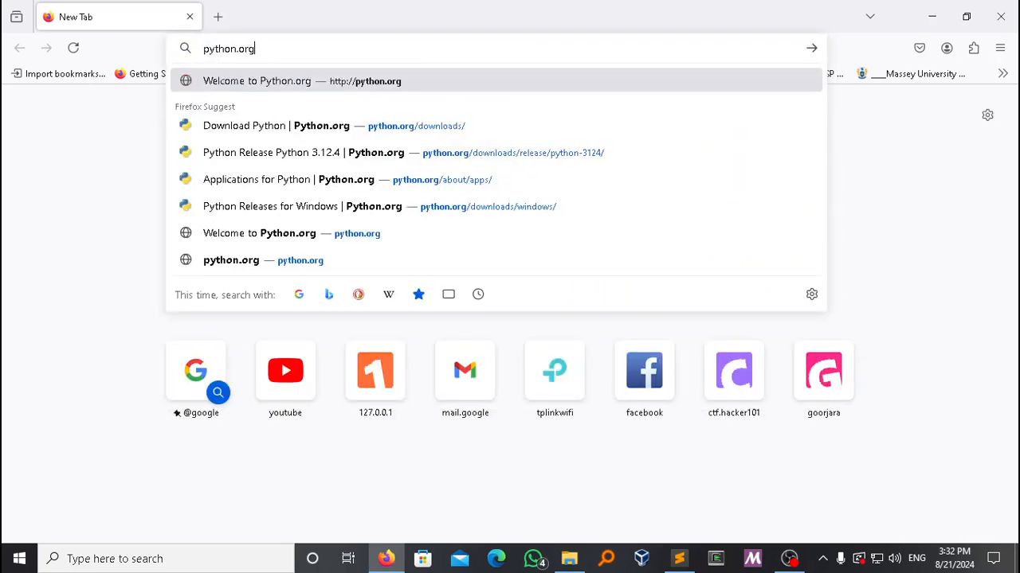
key(Return)
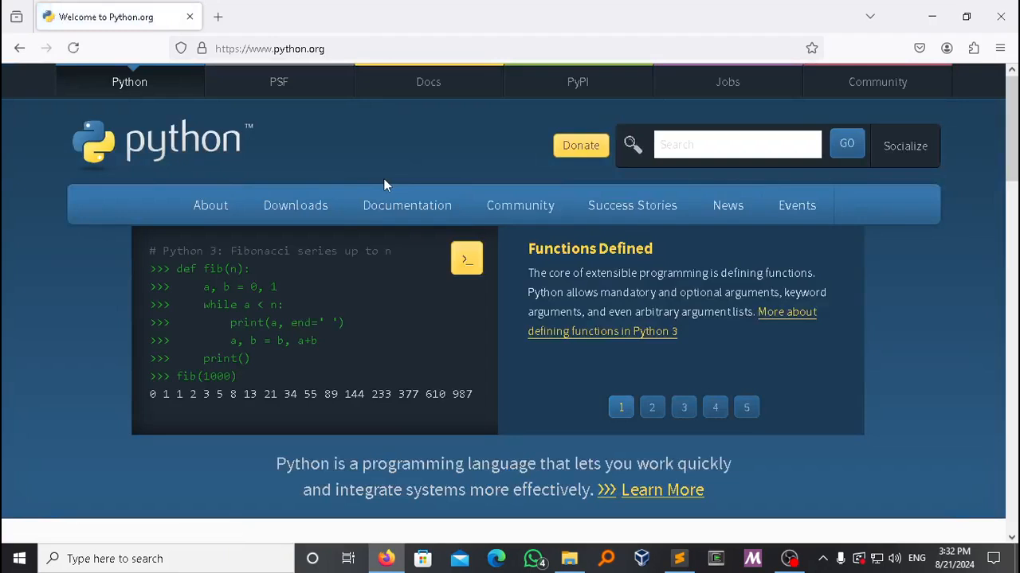
- Go to the Python downloads page and download the Python 3.12.5 installer for Windows
scroll(383, 184, down, 2)
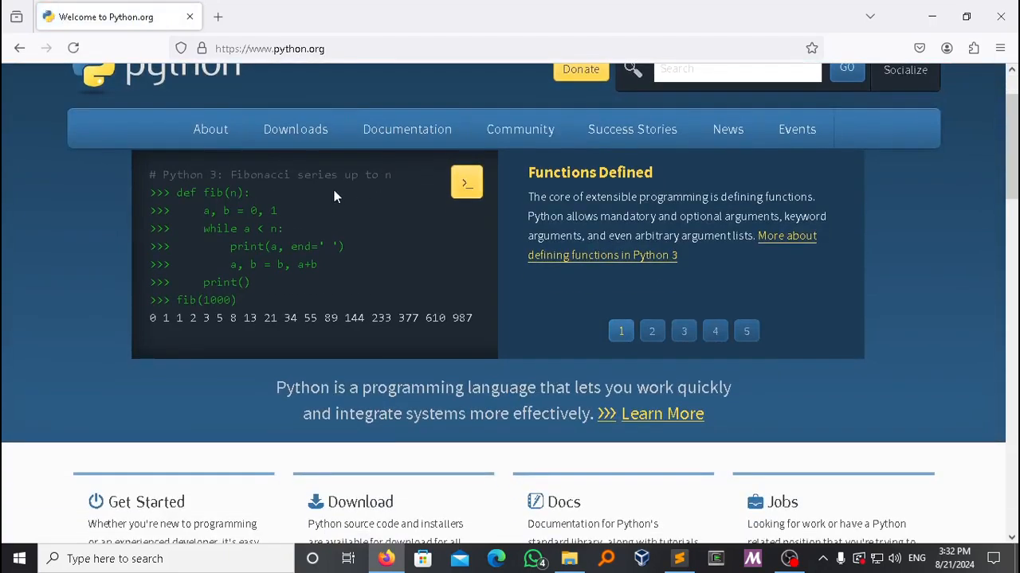
click(290, 134)
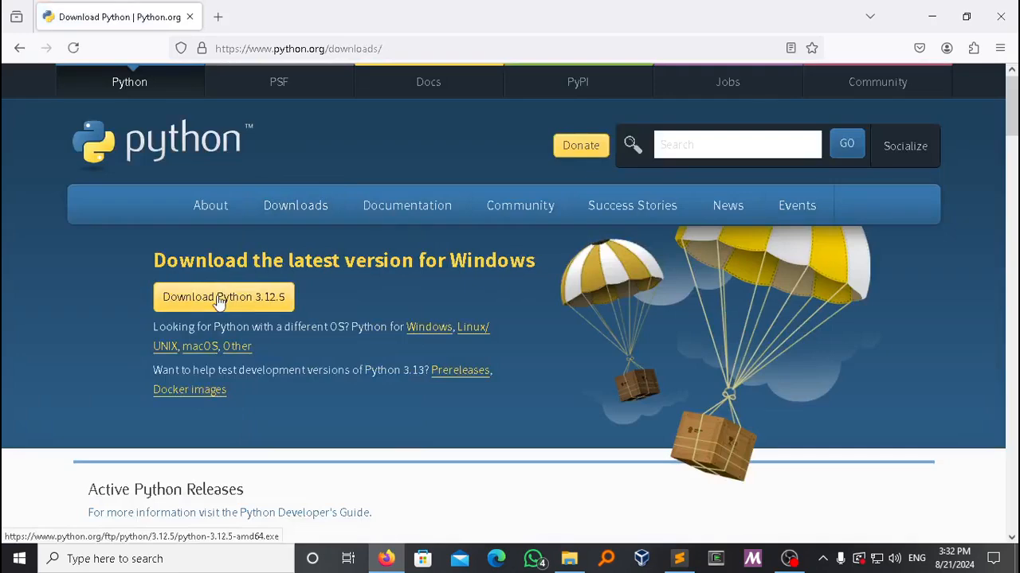
click(220, 299)
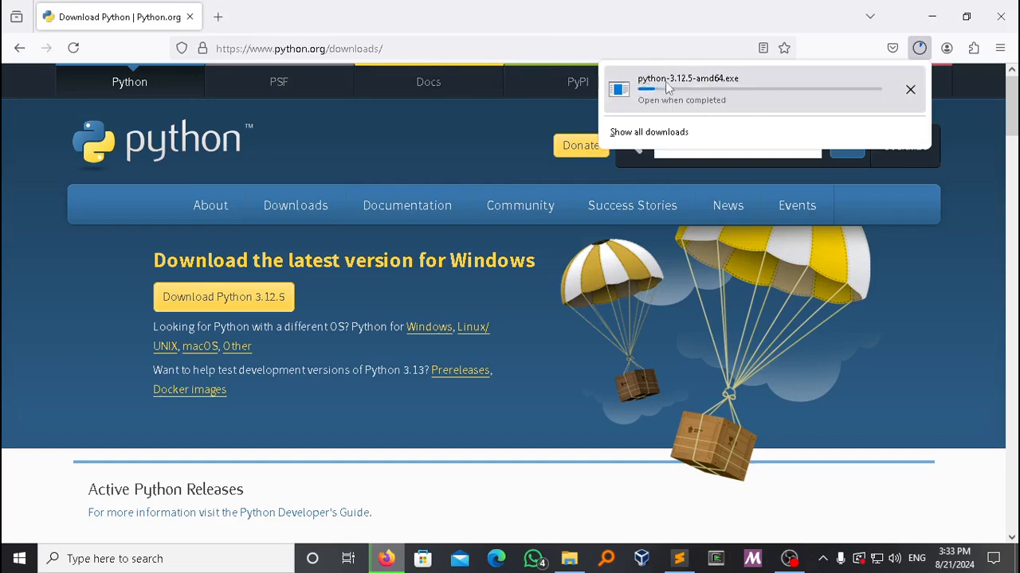
- Search the web for "sublime text/downloads" in a new browser tab
click(226, 21)
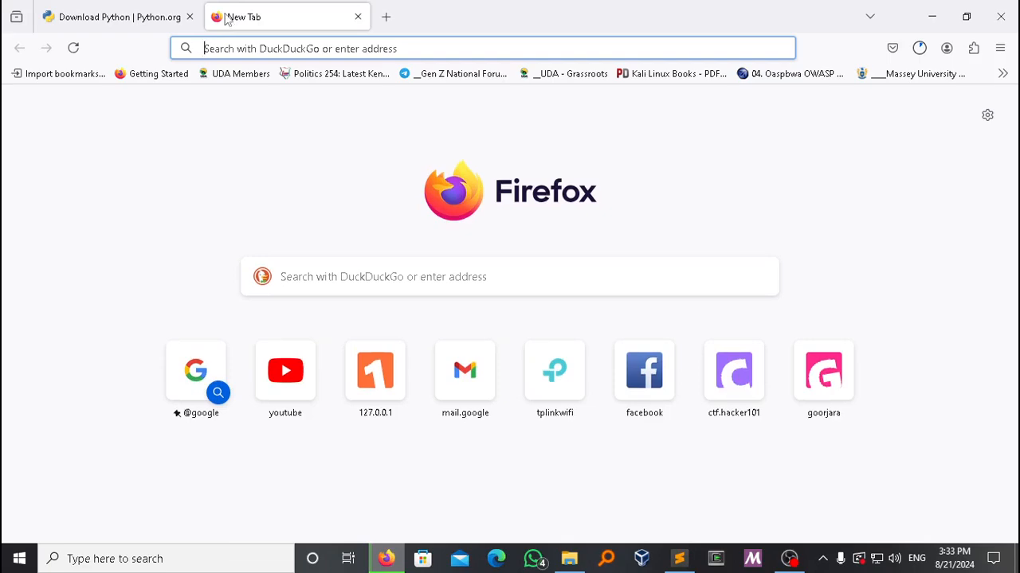
text(subli)
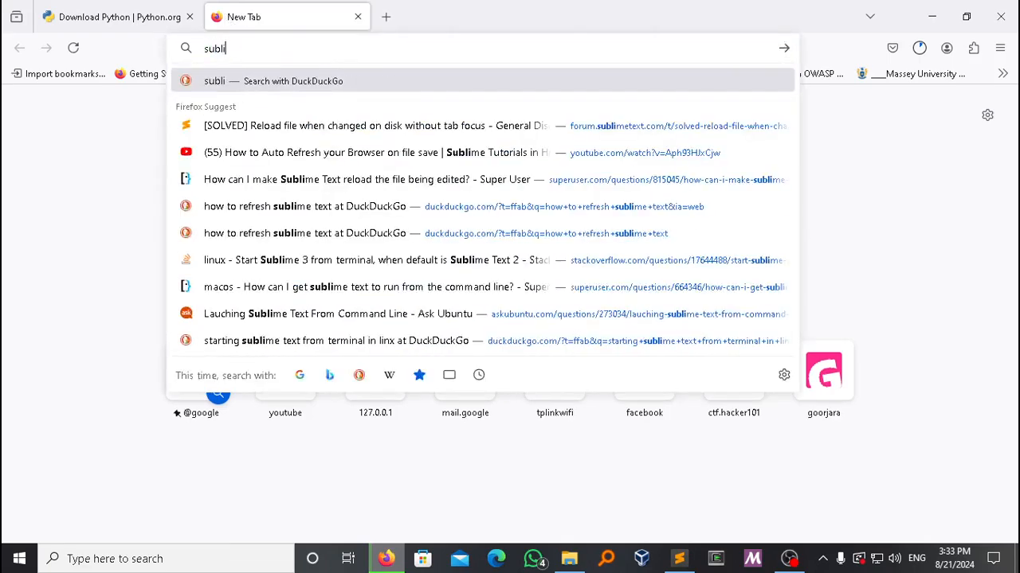
text(me text)
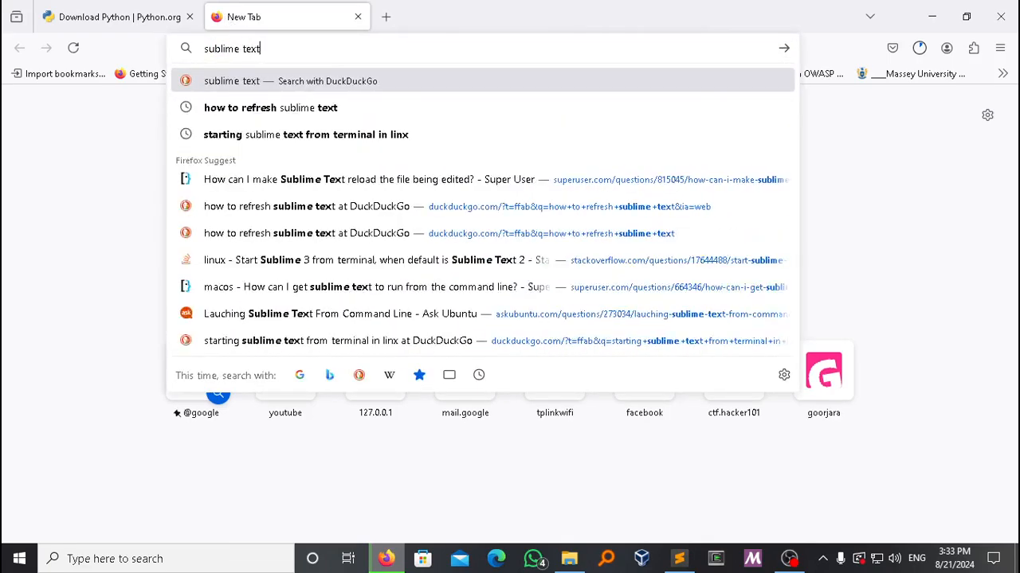
text(/downloads)
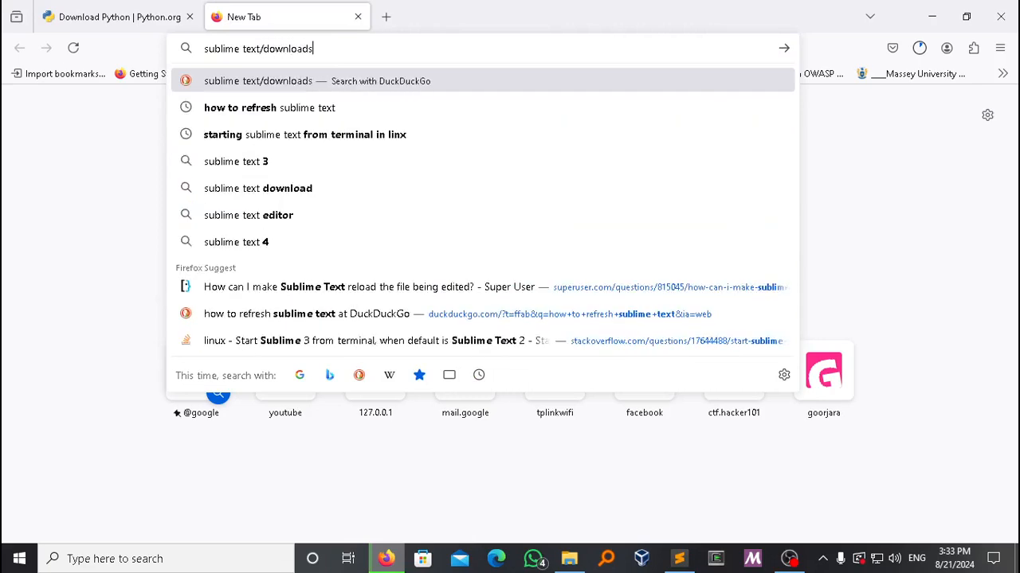
key(Return)
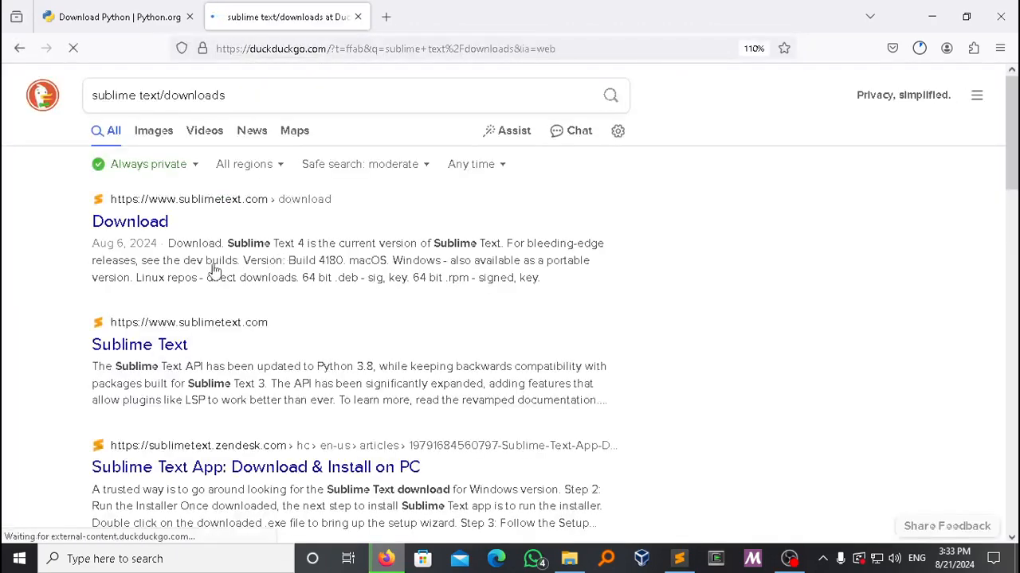
- Go to the Sublime Text website from the search results and download the Sublime Text 4 installer for Windows
click(139, 347)
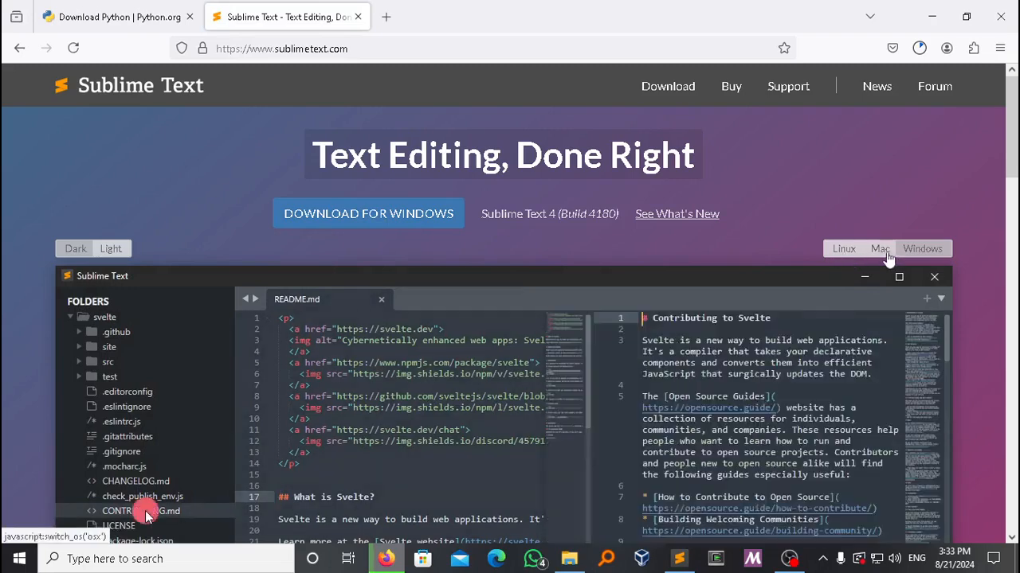
click(367, 223)
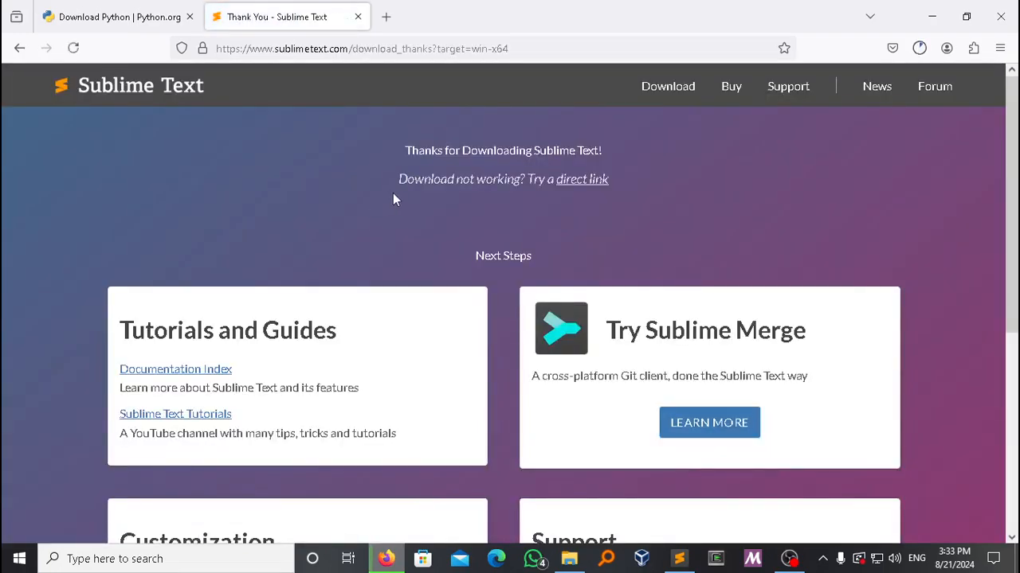
scroll(393, 199, down, 3)
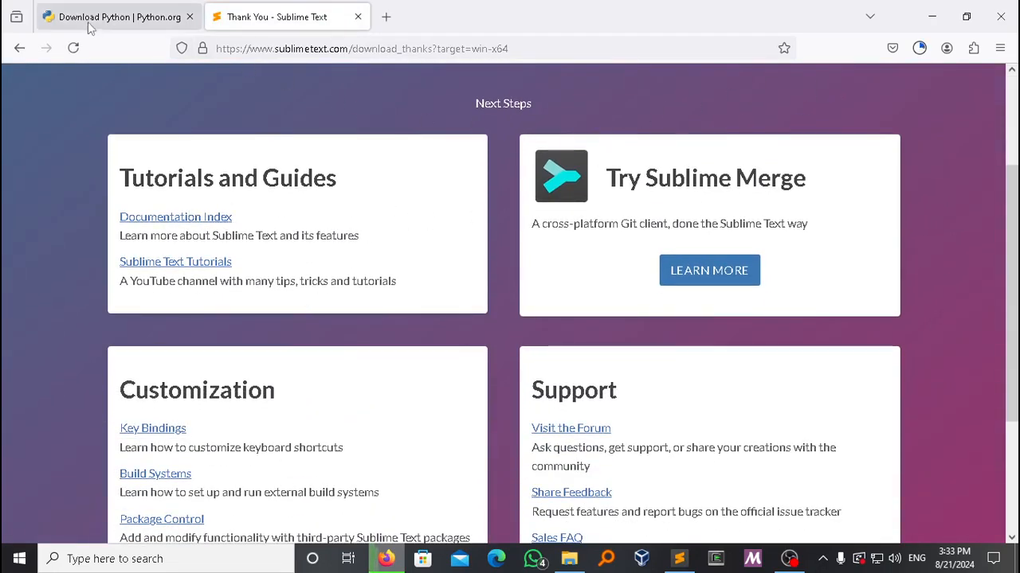
- Show the downloaded sublime_text_build_4180_x64_setup file in its folder and run it
click(918, 49)
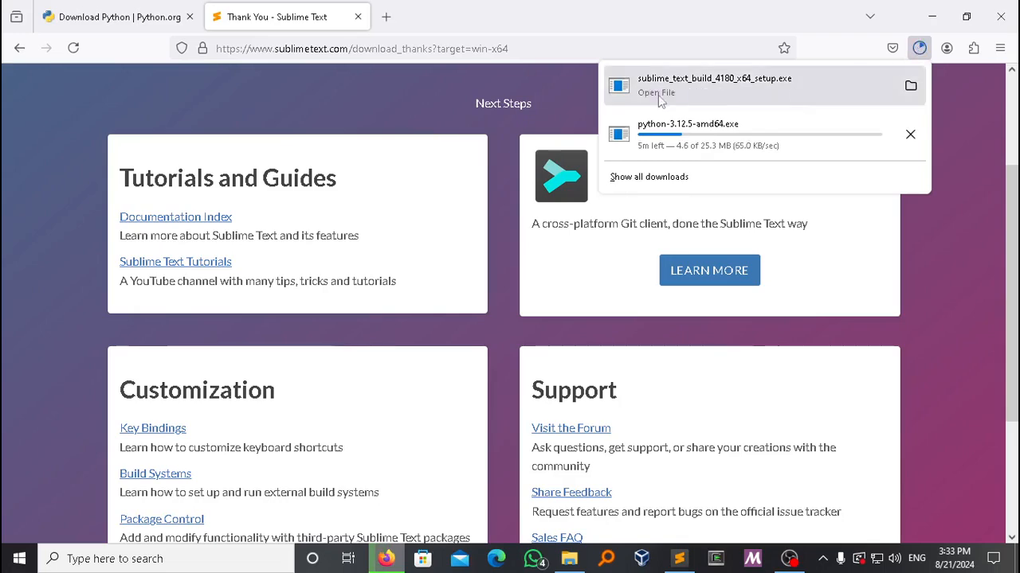
click(911, 88)
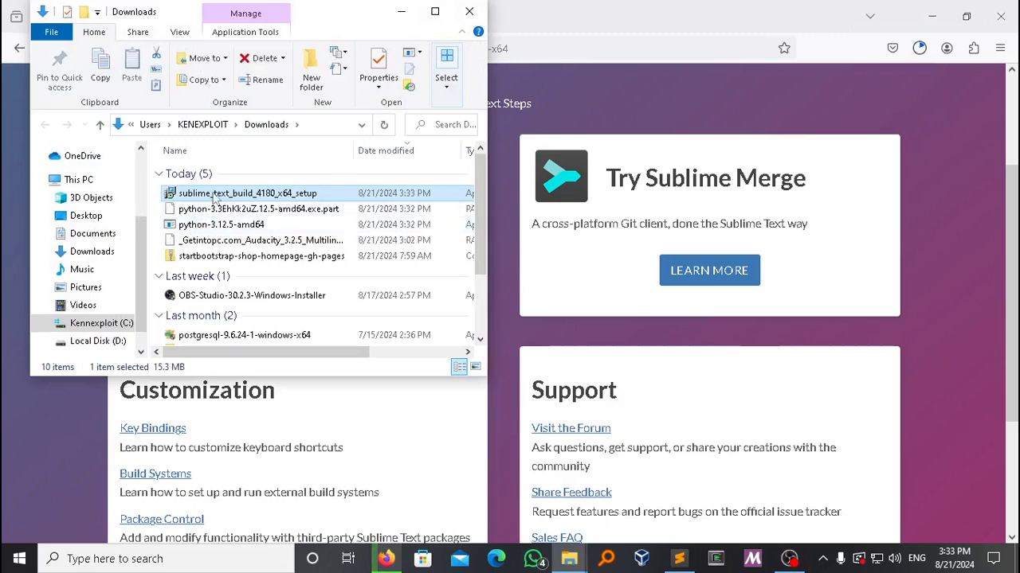
double_click(219, 195)
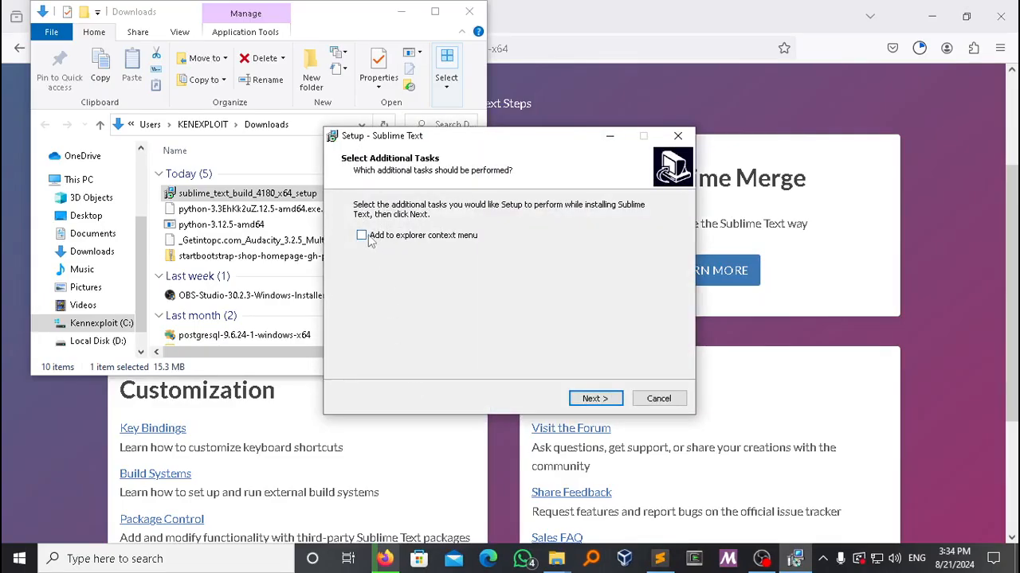
- Leave the explorer context menu option off and start the Sublime Text installation
click(590, 401)
click(593, 403)
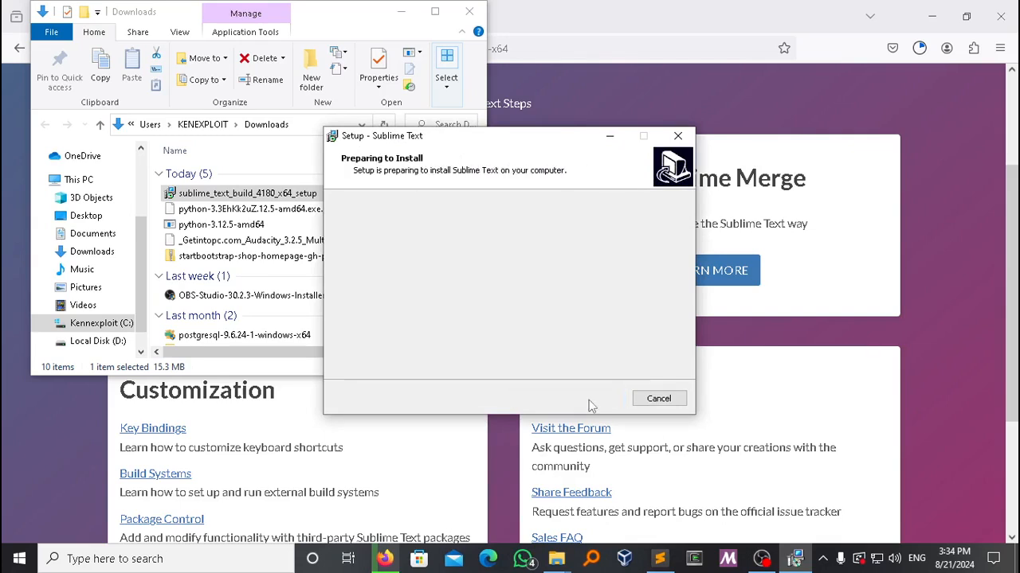
click(593, 403)
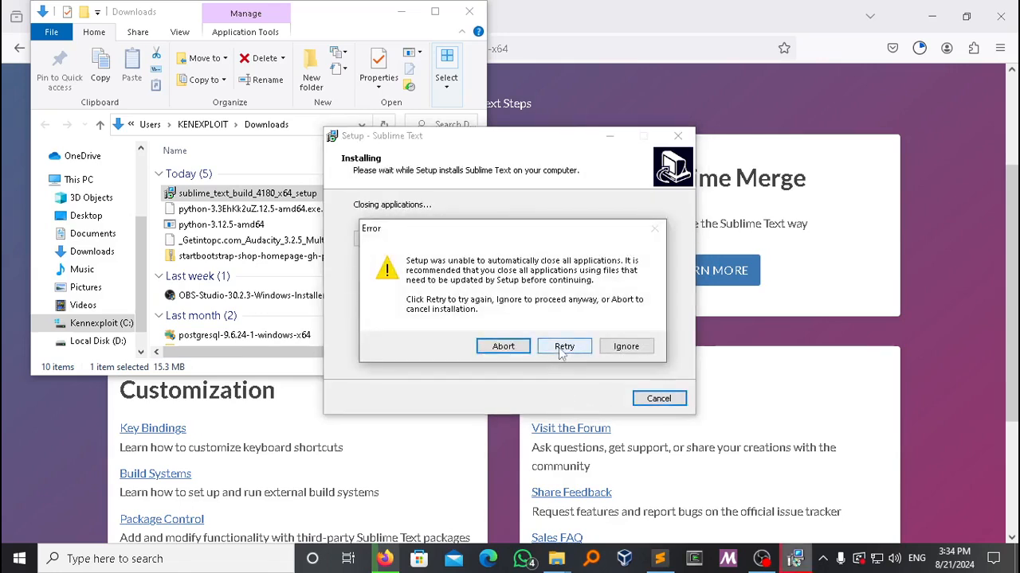
- Close the running Sublime Text editor, retry the installation and finish the setup wizard
drag(486, 230, 450, 265)
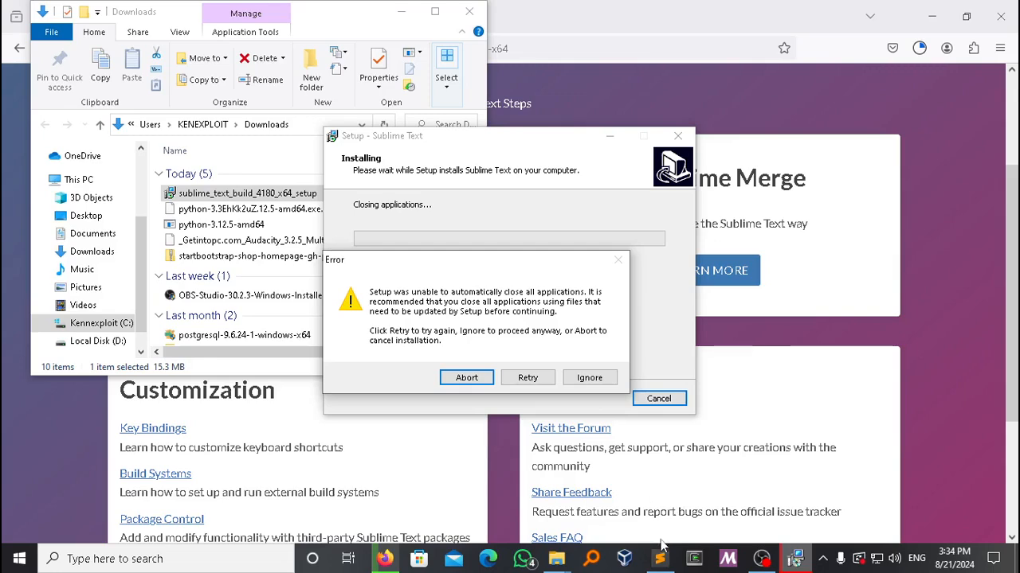
mouse_move(661, 560)
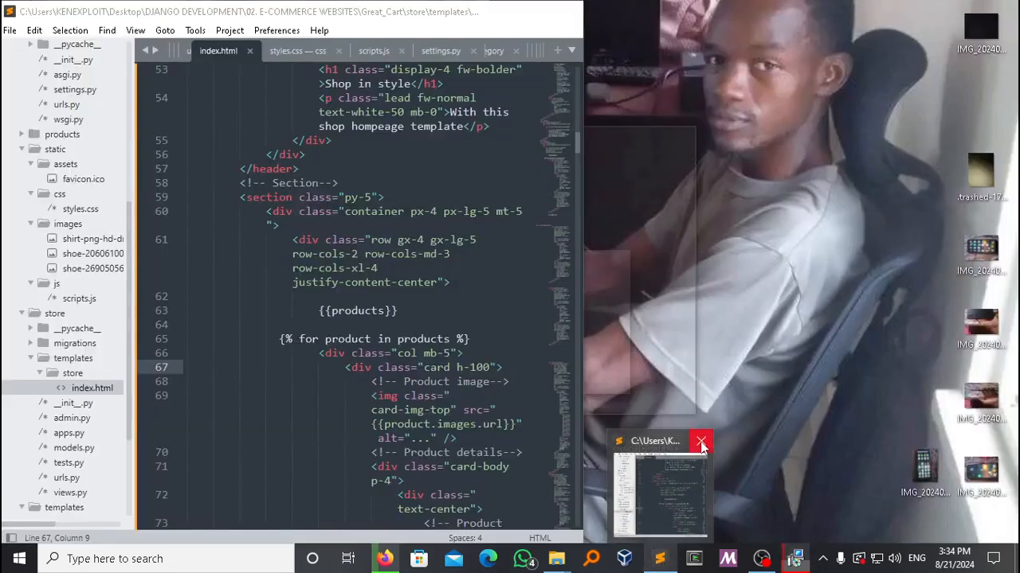
click(701, 444)
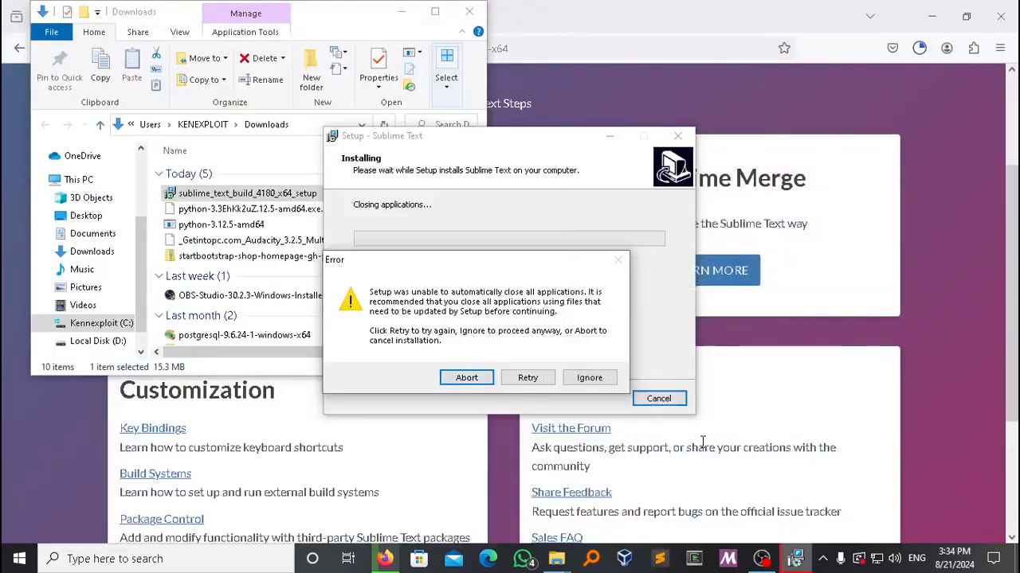
click(519, 379)
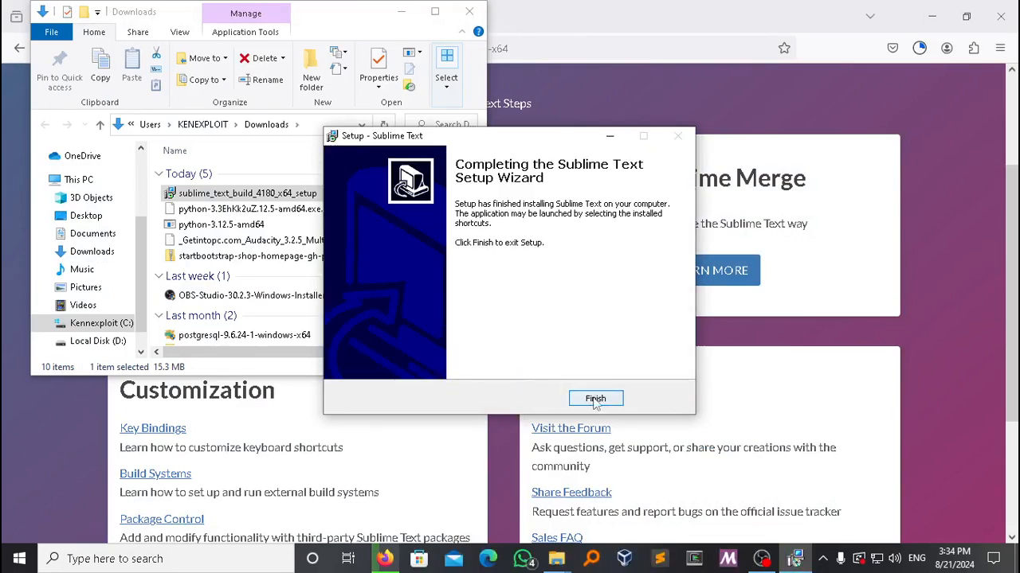
click(595, 400)
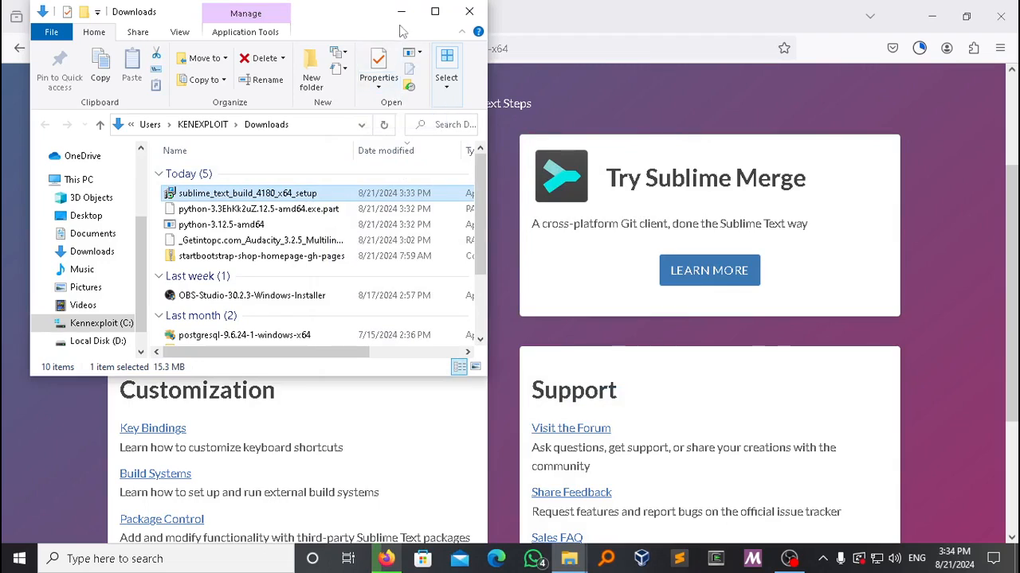
- Check the progress of the python-3.12.5-amd64.exe download and look through the files in an enlarged Downloads folder window
click(919, 49)
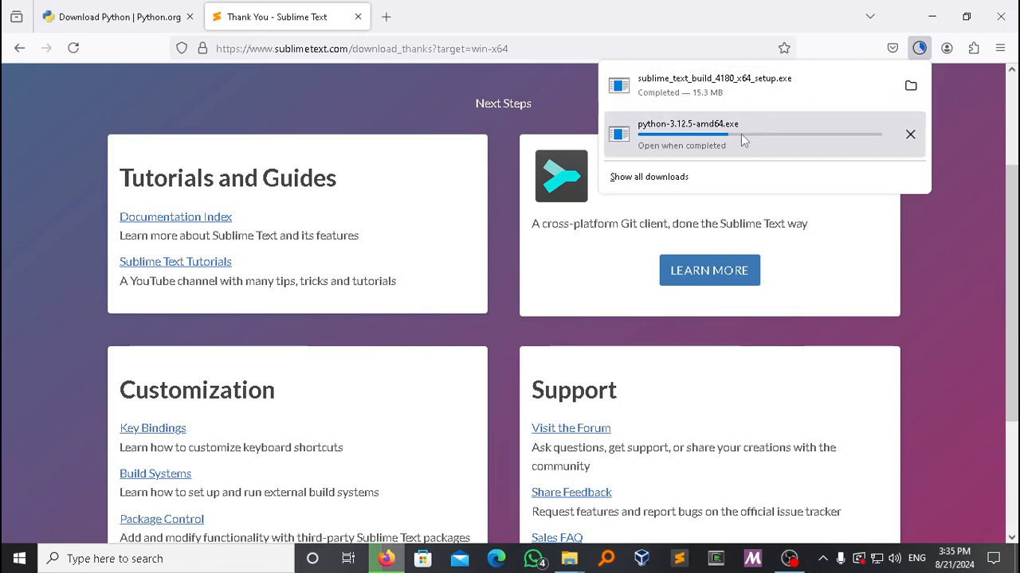
click(570, 559)
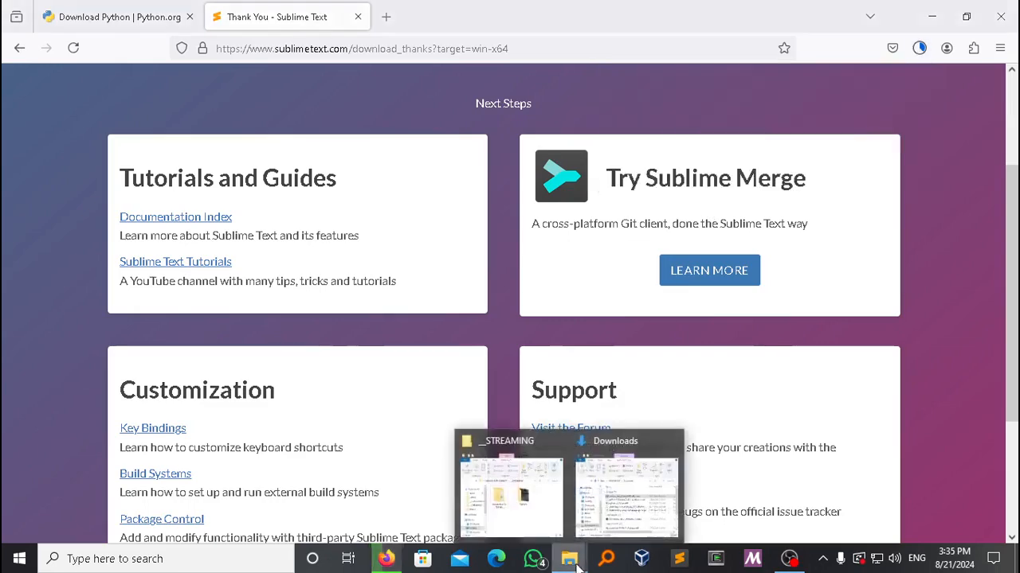
click(627, 485)
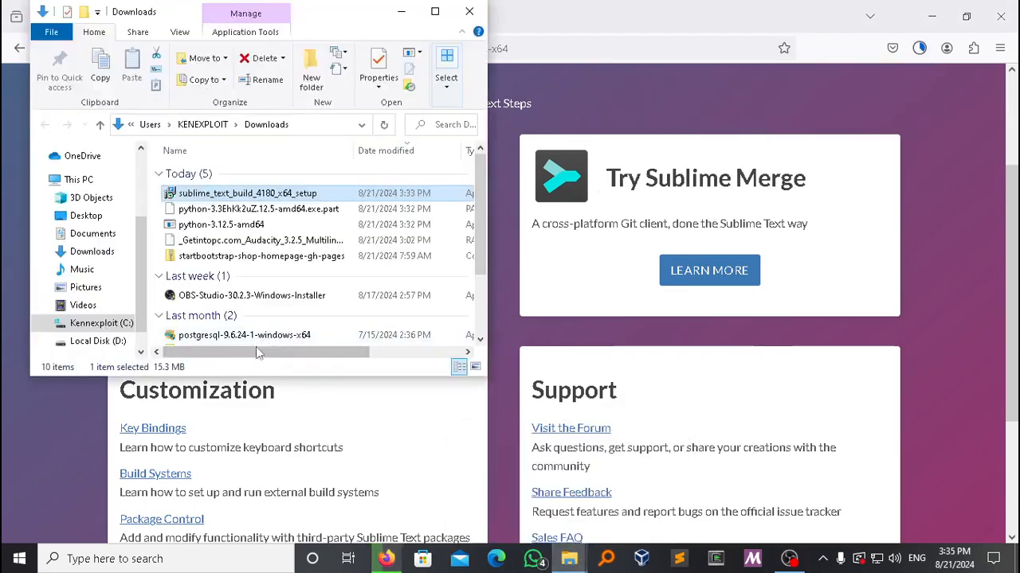
drag(253, 376, 231, 517)
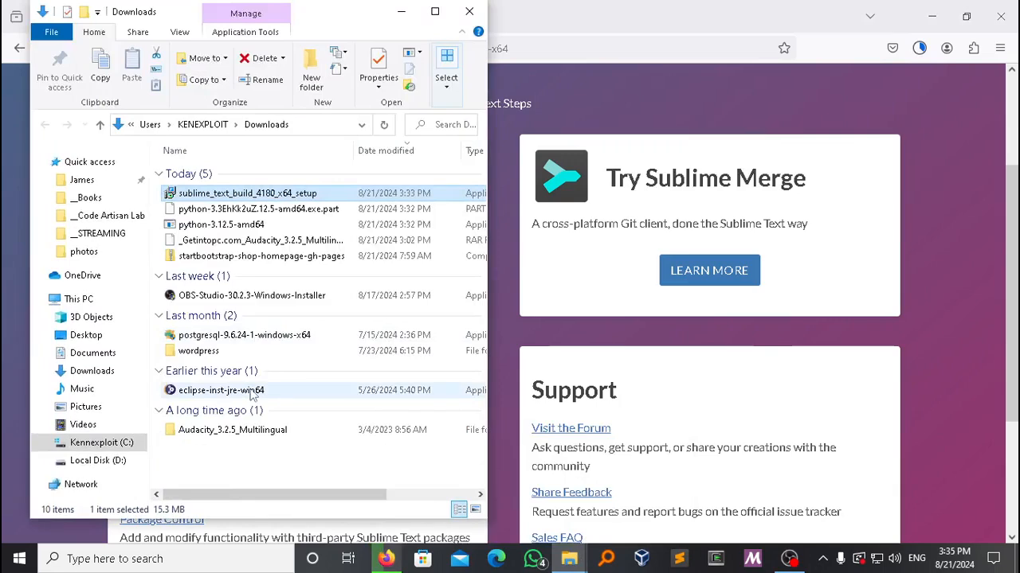
scroll(253, 396, right, 1)
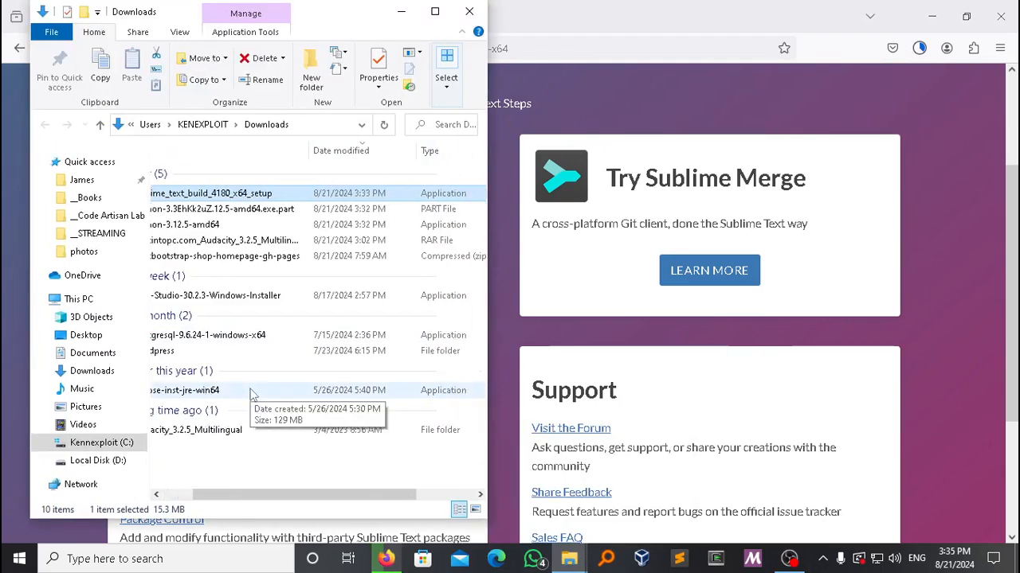
scroll(252, 396, left, 1)
- Return to the Python downloads page in Firefox and open the Python 3.12.5 release from the specific releases list
click(581, 45)
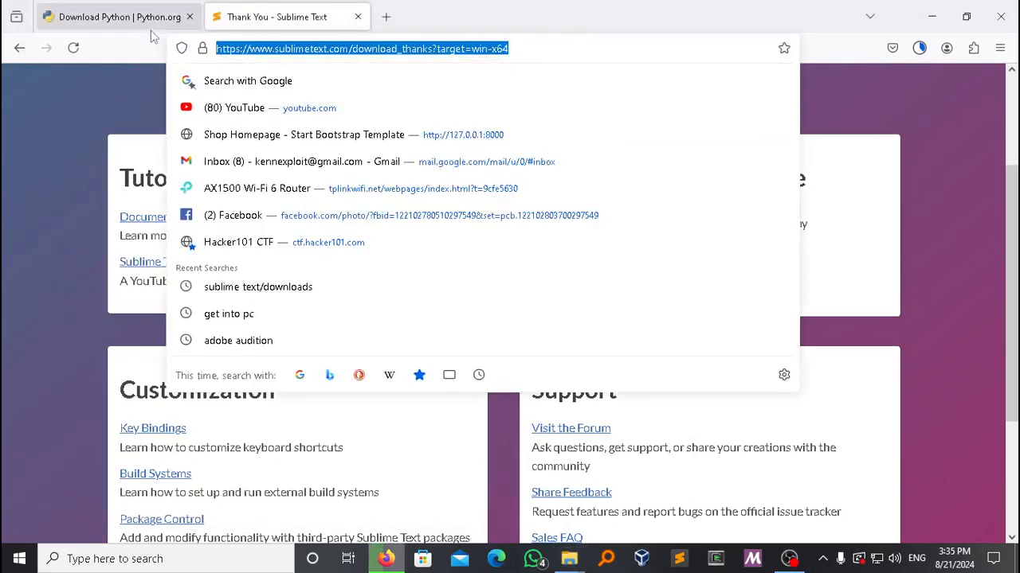
click(112, 20)
mouse_move(280, 327)
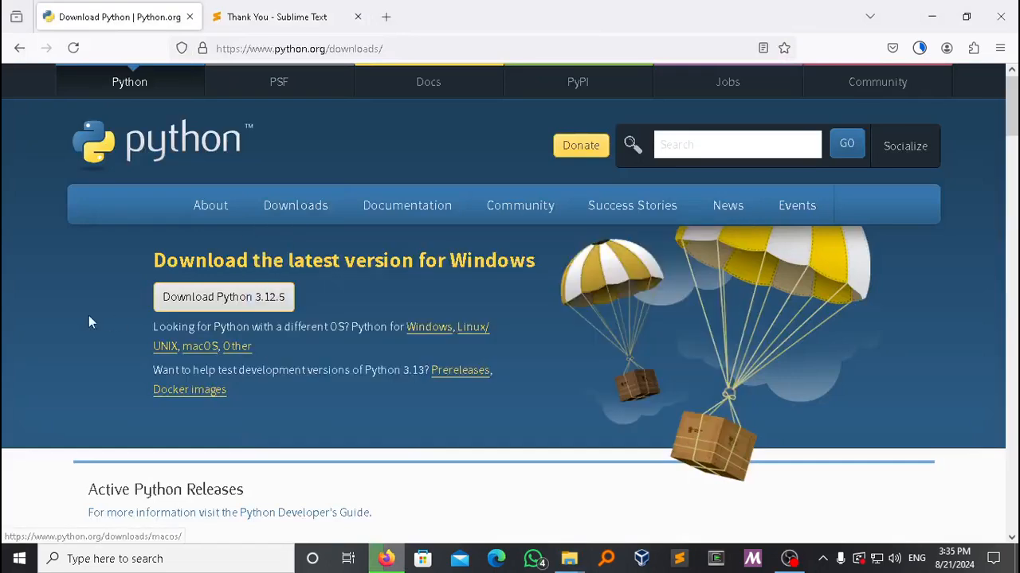
scroll(89, 319, down, 5)
scroll(89, 322, down, 3)
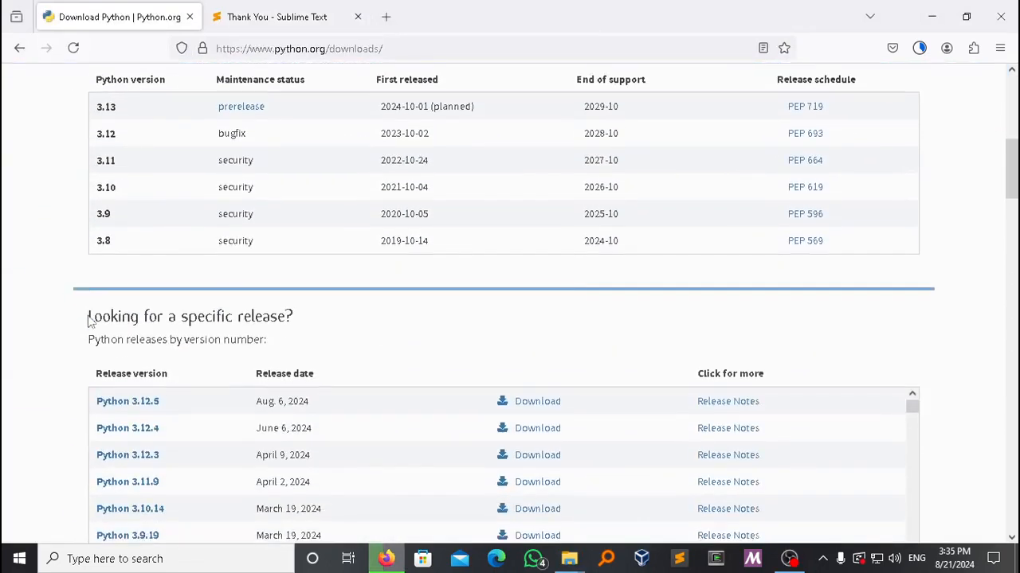
scroll(167, 361, down, 3)
scroll(159, 311, up, 3)
click(141, 269)
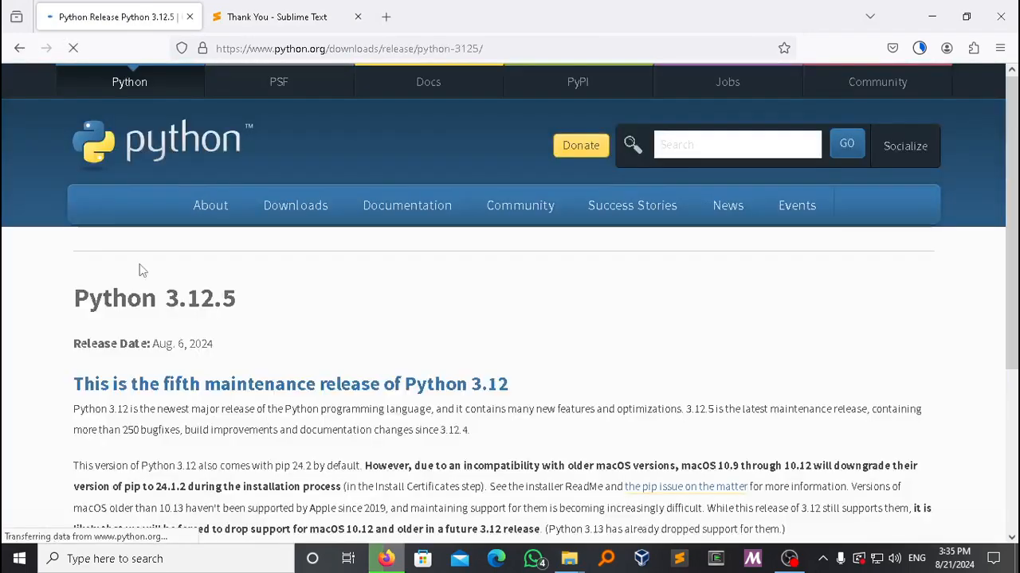
- Look through the Python 3.12.5 release page down to its table of installer files and return to its start
scroll(342, 325, down, 5)
scroll(342, 329, down, 3)
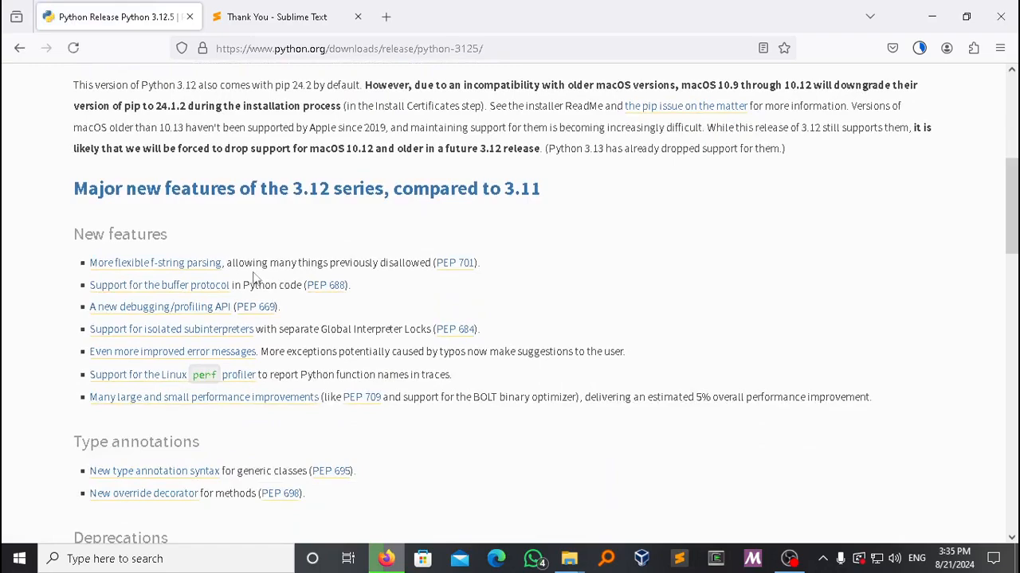
scroll(246, 283, down, 2)
scroll(246, 283, down, 5)
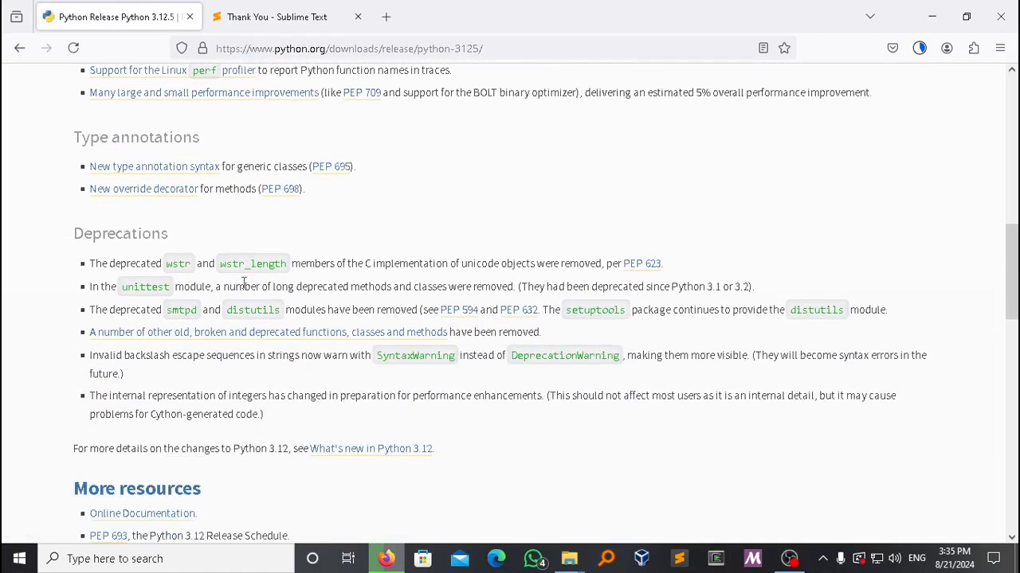
scroll(219, 348, down, 5)
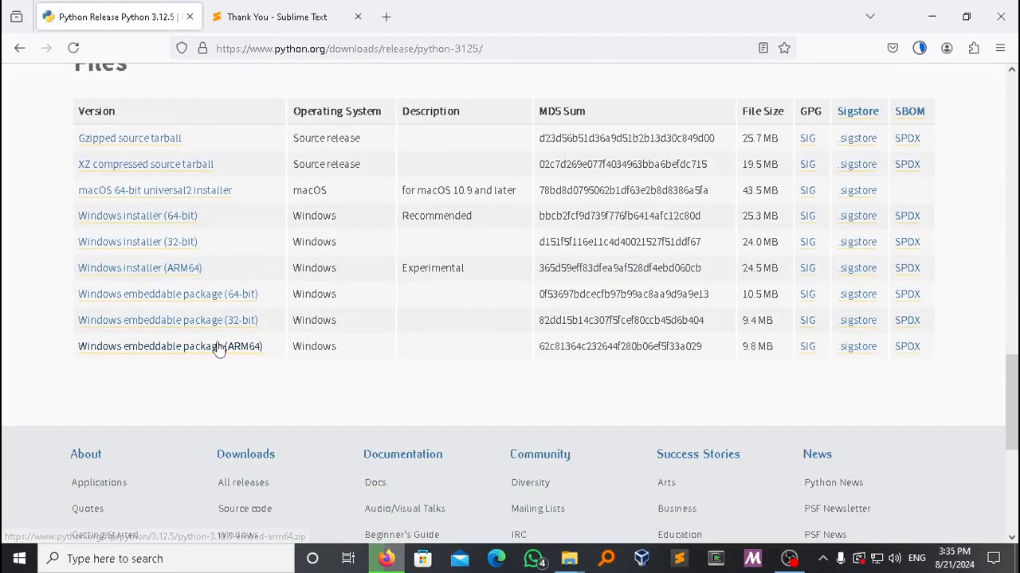
scroll(220, 348, up, 5)
scroll(220, 348, up, 10)
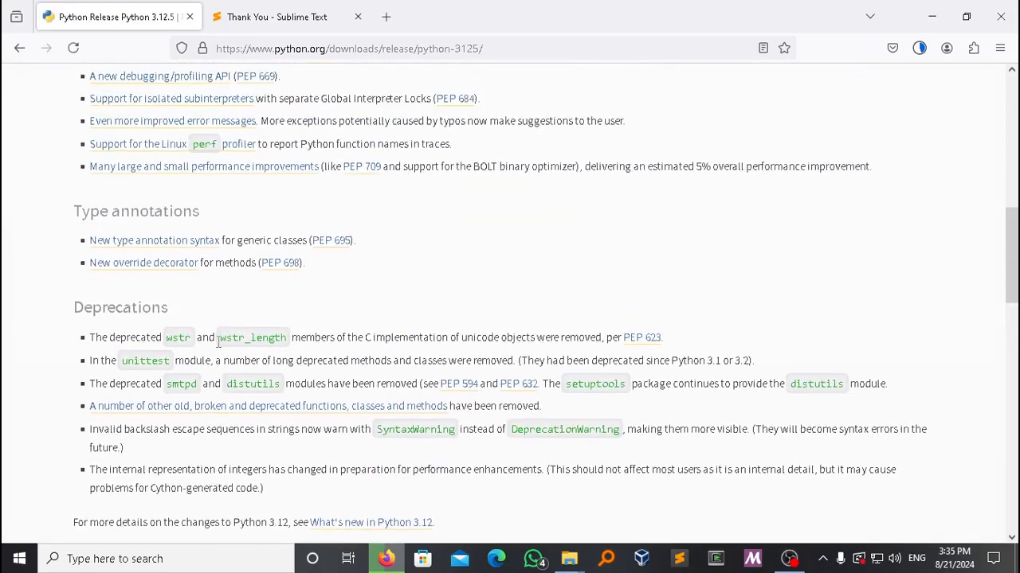
scroll(220, 348, up, 3)
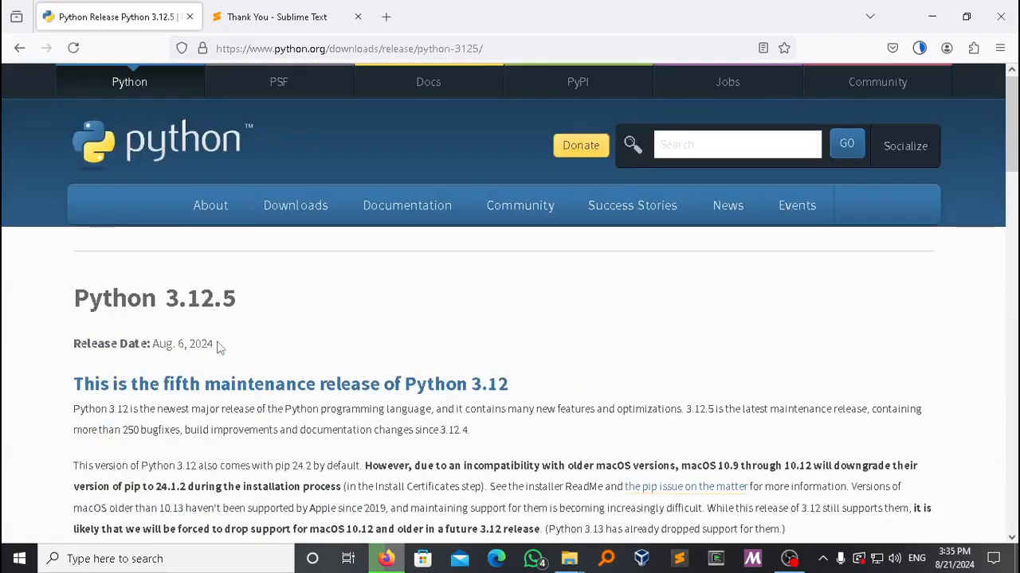
- Search the web for "how to install python programming language" in the current tab
click(485, 49)
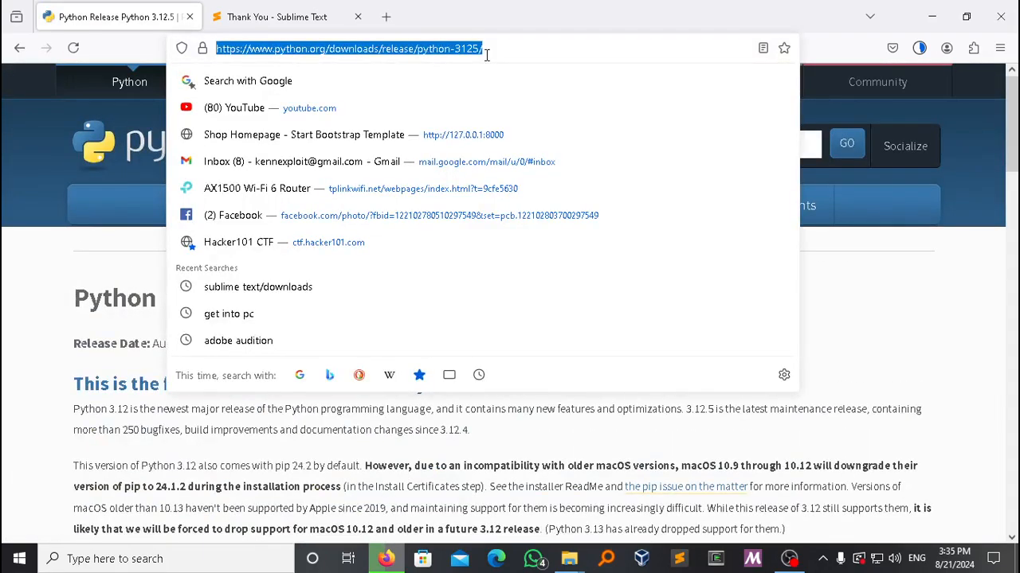
text(how to install python)
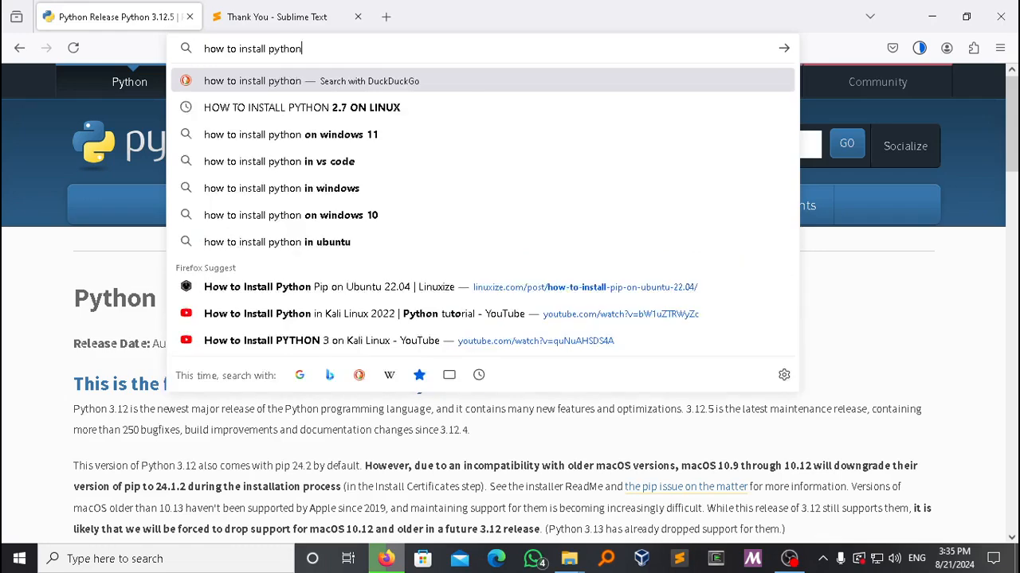
text( pr)
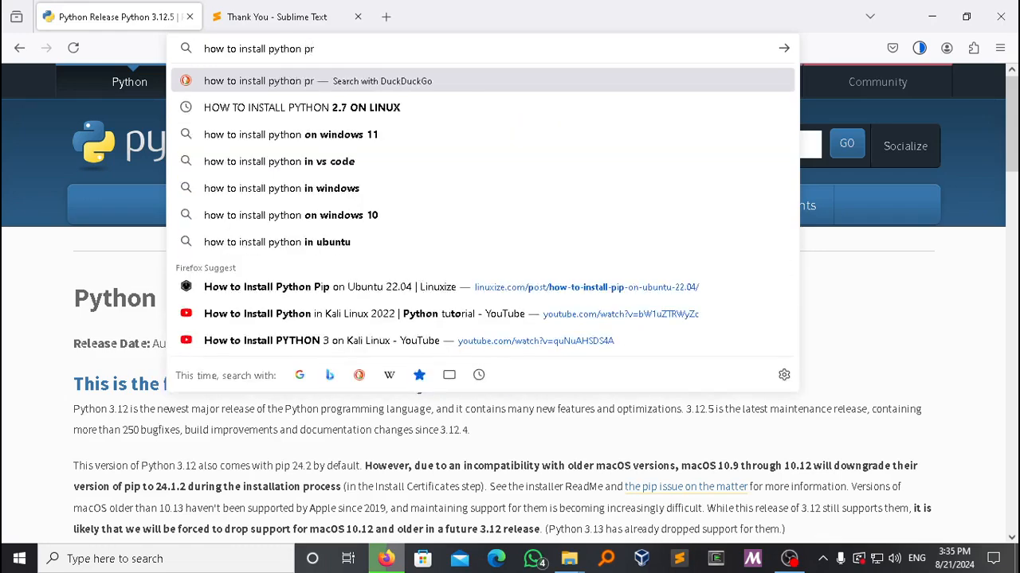
text(ogramming language)
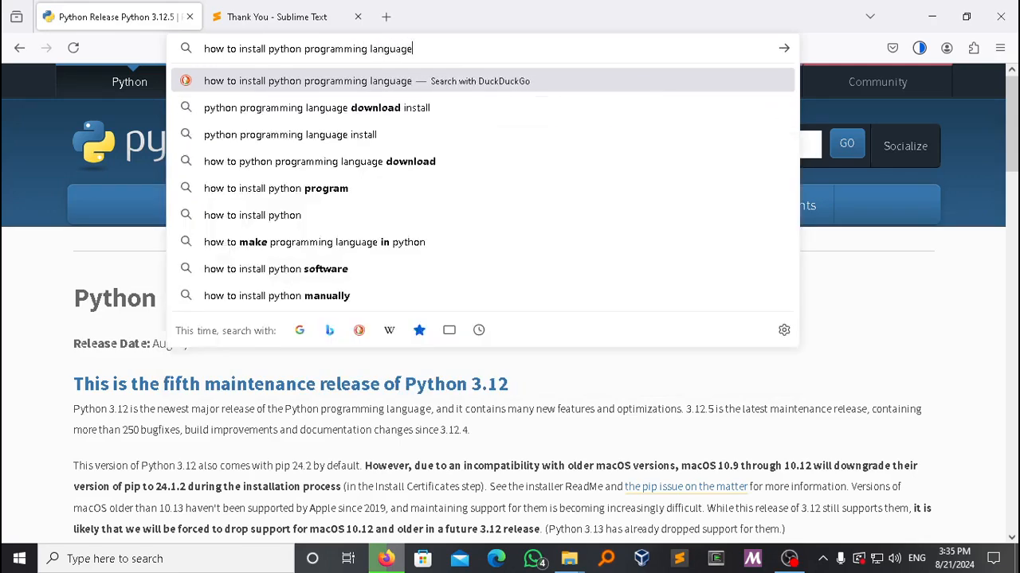
key(Return)
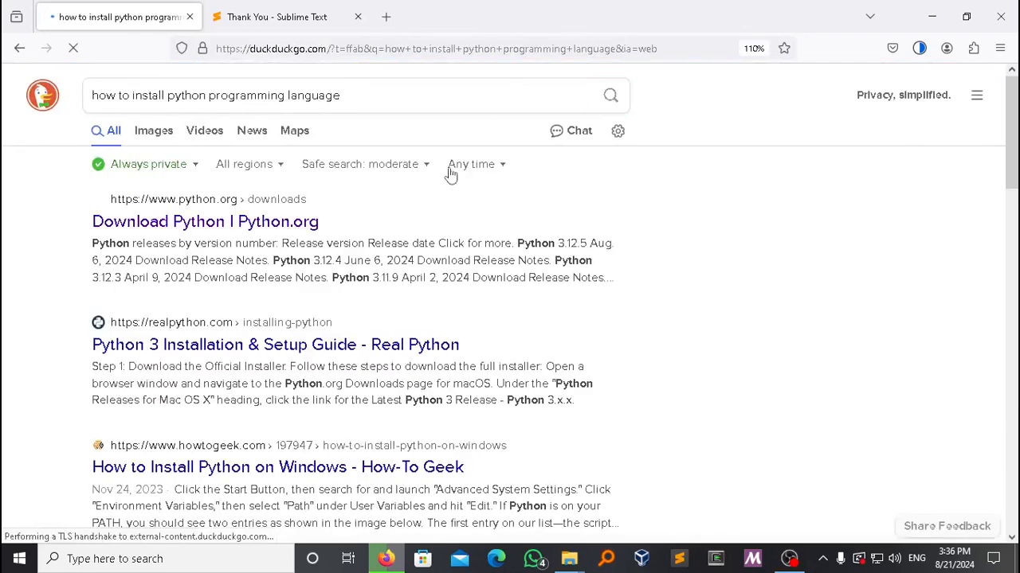
- Open Real Python's "Python 3 Installation & Setup Guide" from the results and look through its table of contents and introduction
scroll(309, 294, down, 2)
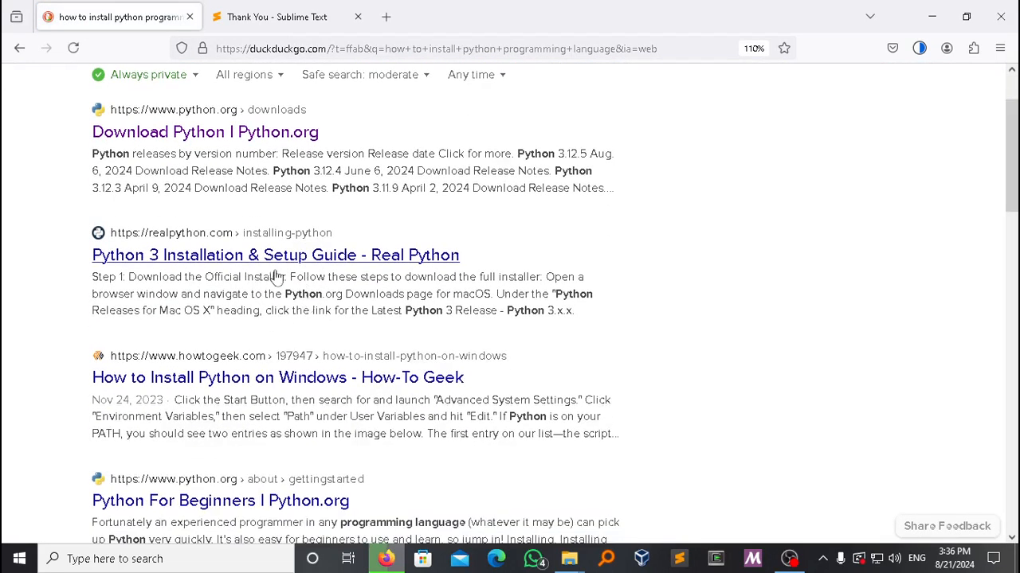
click(310, 269)
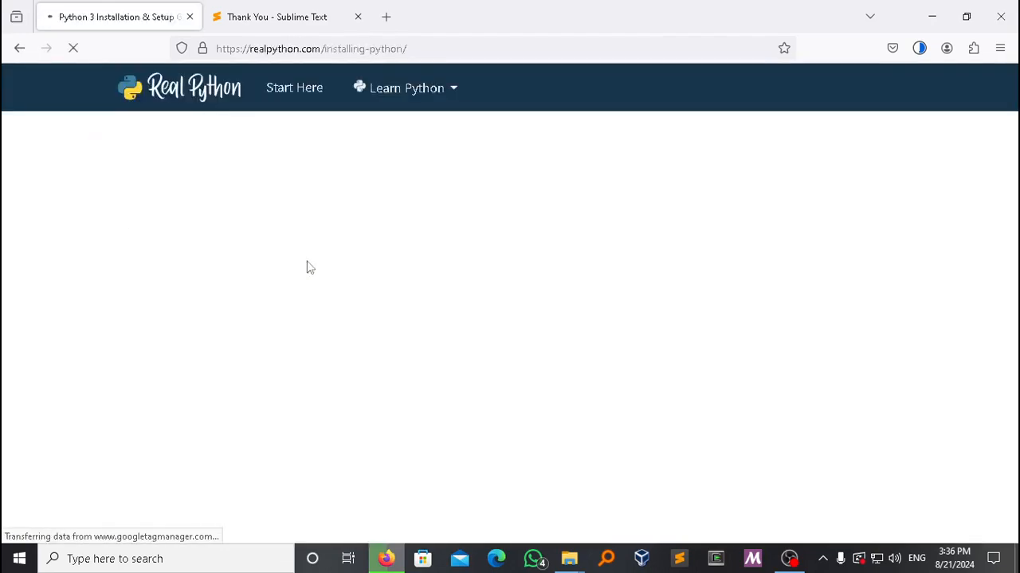
scroll(351, 270, down, 5)
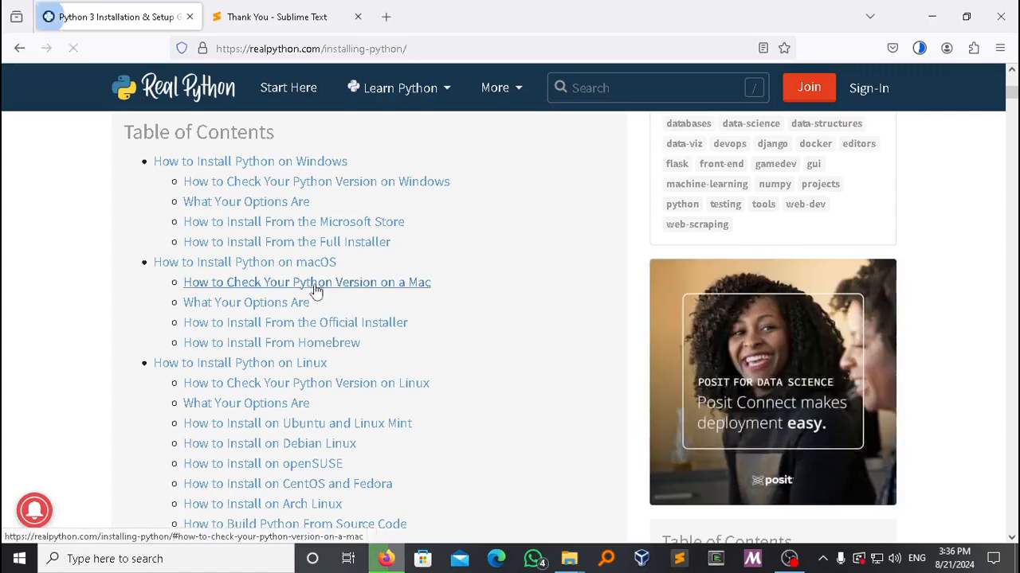
scroll(319, 290, down, 3)
scroll(316, 293, down, 2)
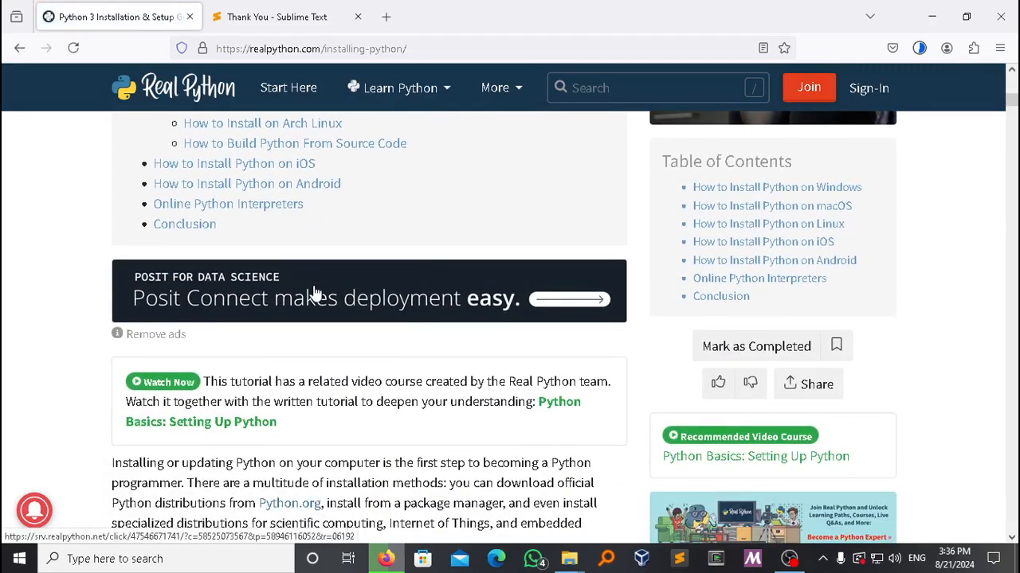
scroll(316, 294, up, 10)
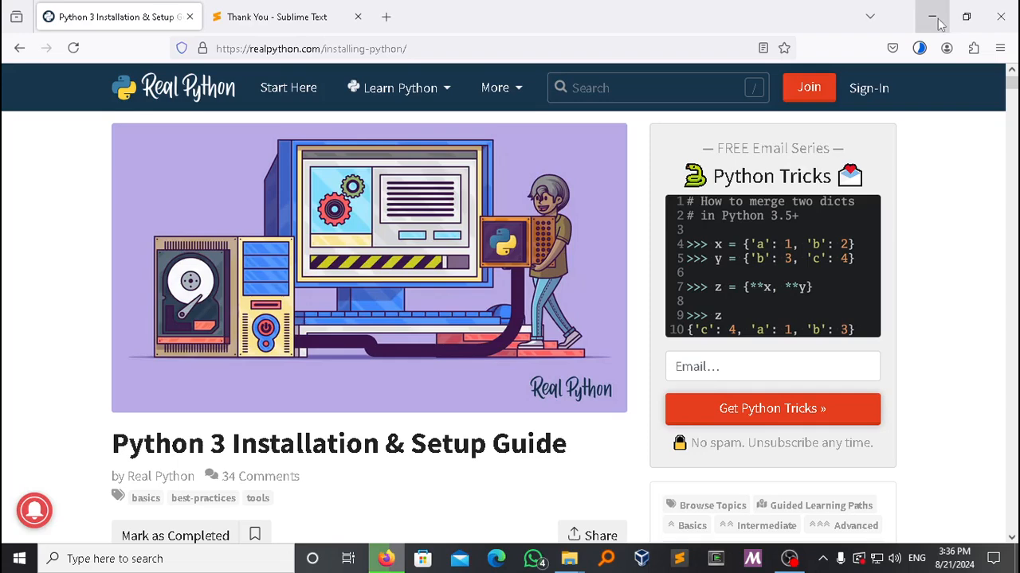
- Keep Firefox running so the Python download continues, minimize the browser and close the Downloads folder window
click(1000, 16)
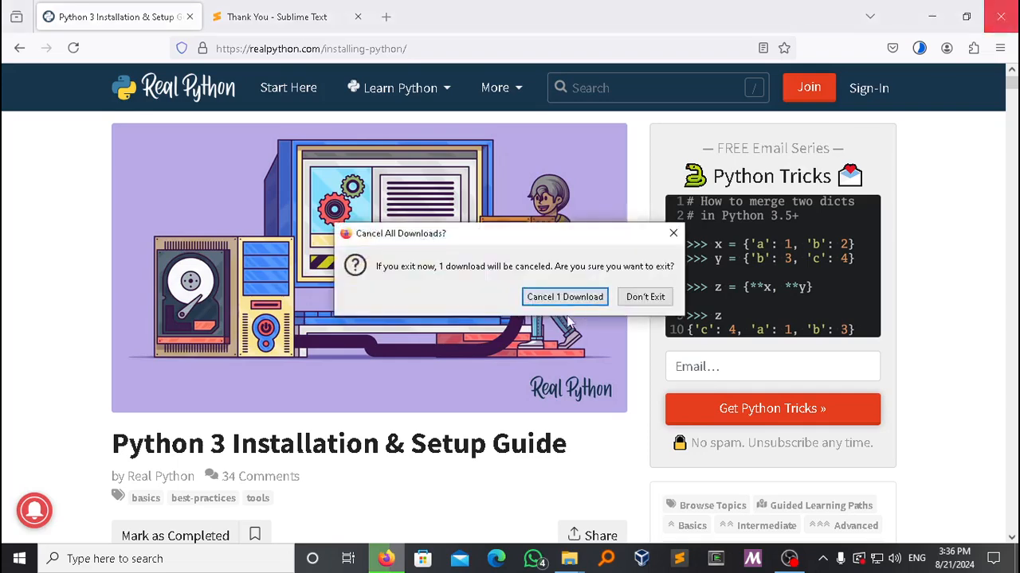
click(645, 296)
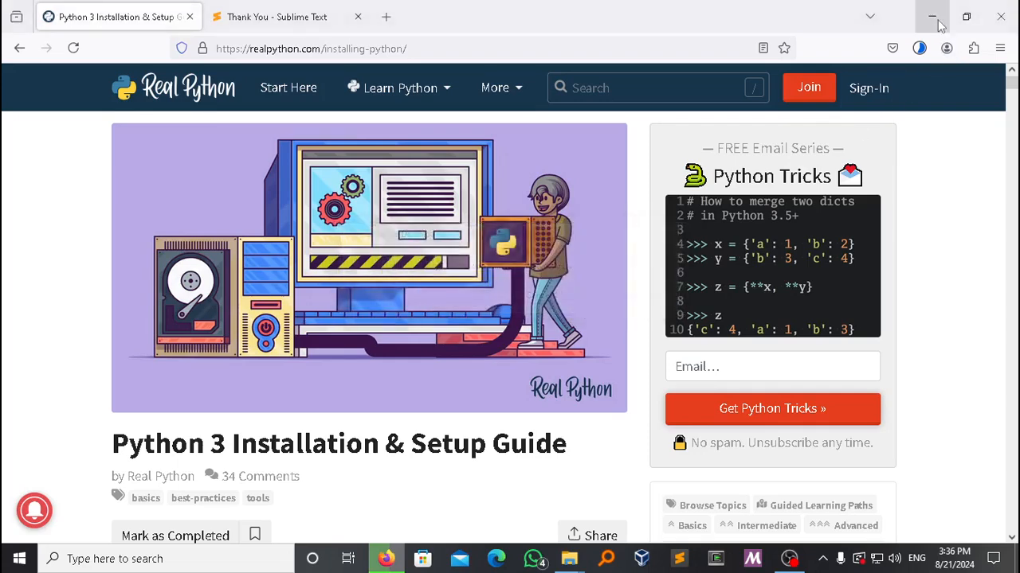
click(932, 17)
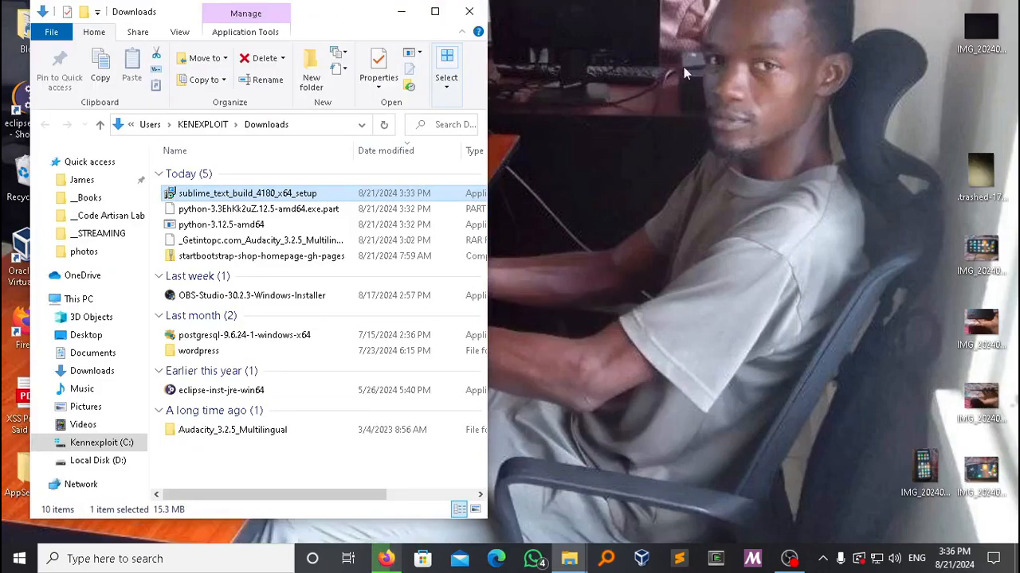
click(469, 11)
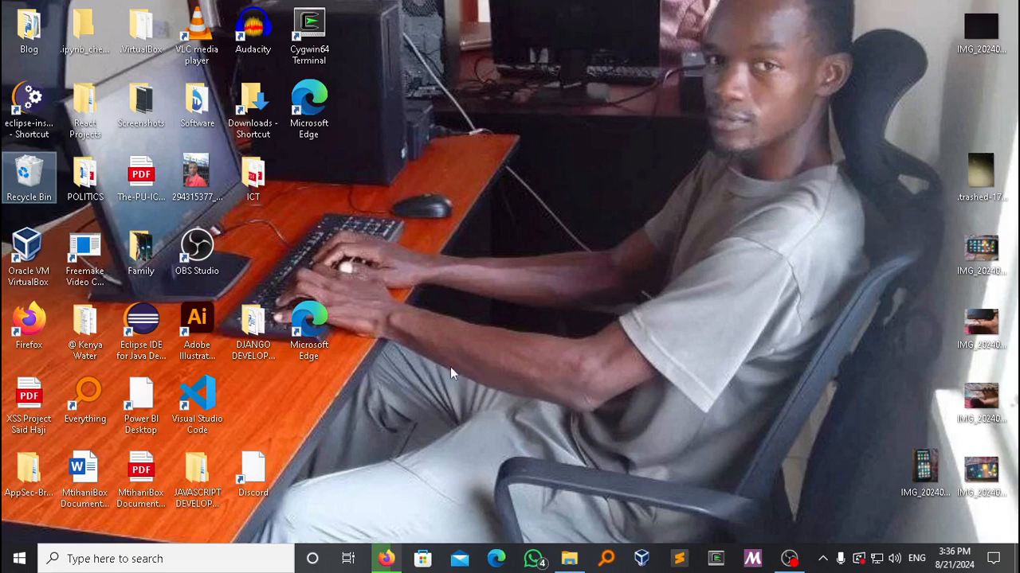
- Return to Firefox and search for "chrome downloads" in a new tab
click(385, 559)
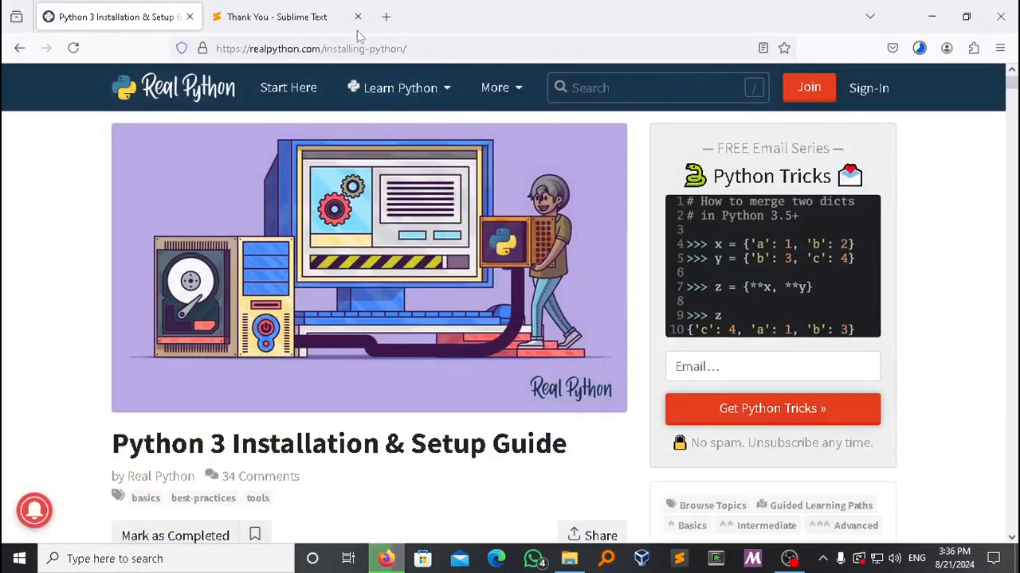
click(385, 17)
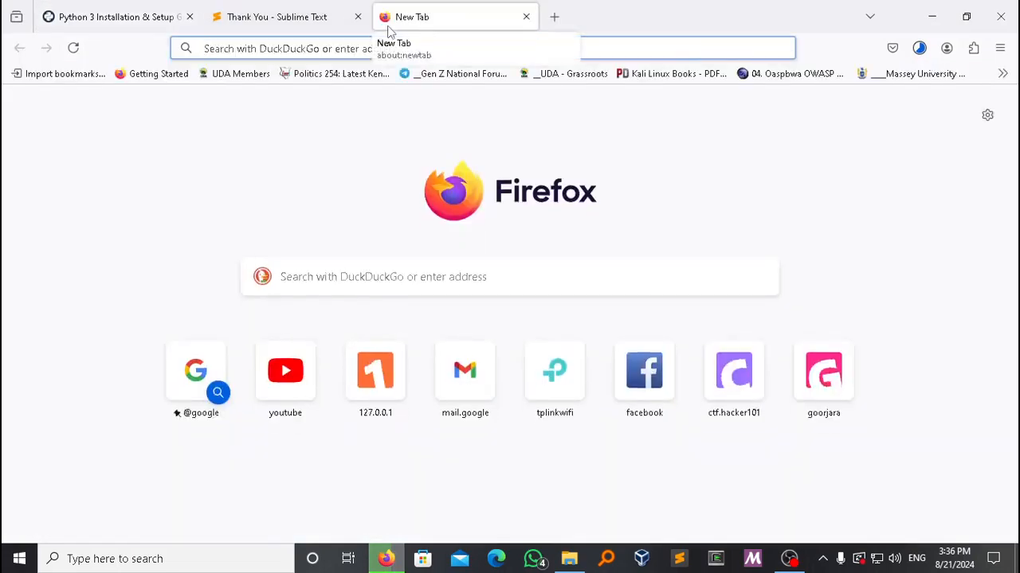
text(chro)
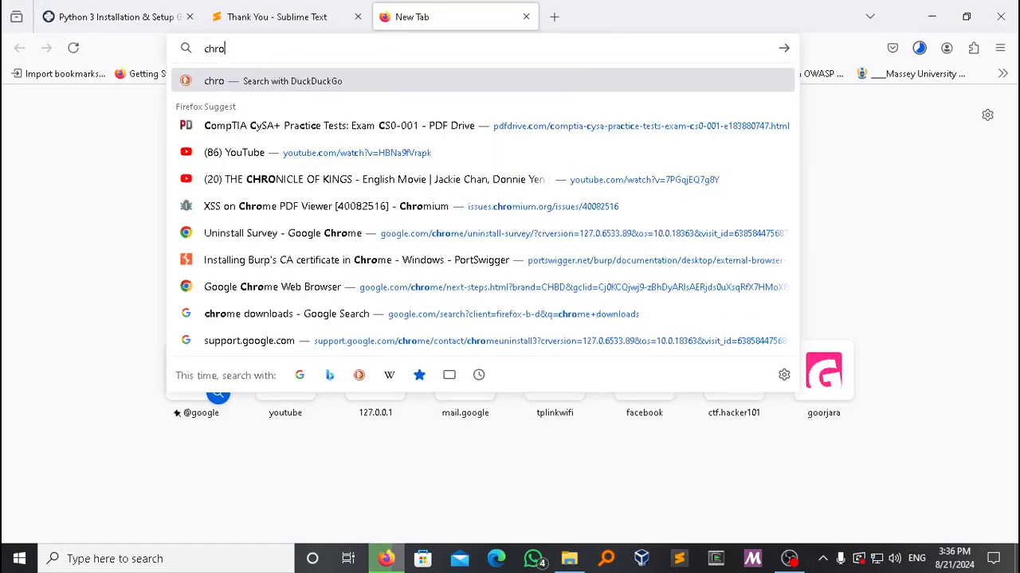
text(me downloads)
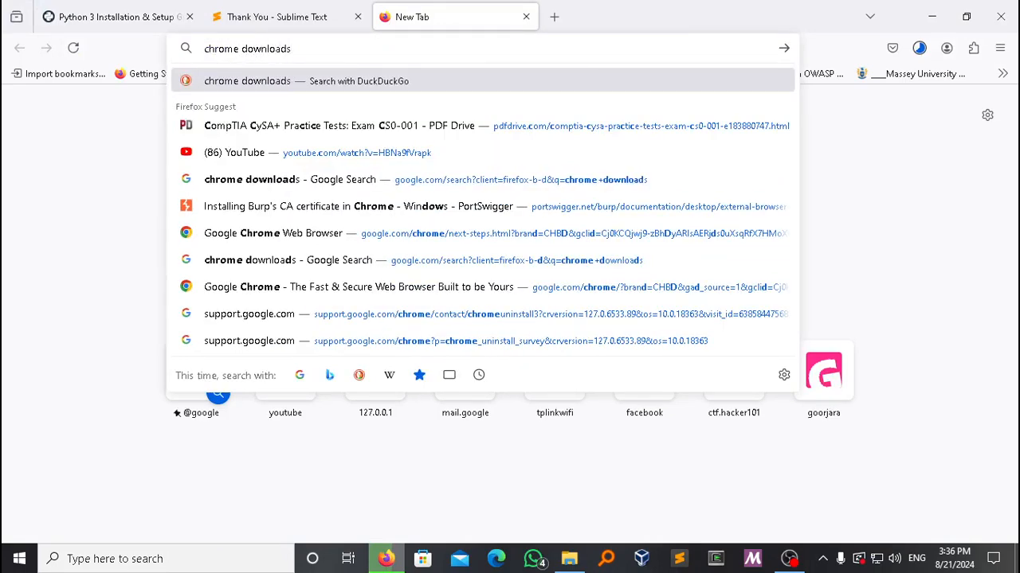
key(Return)
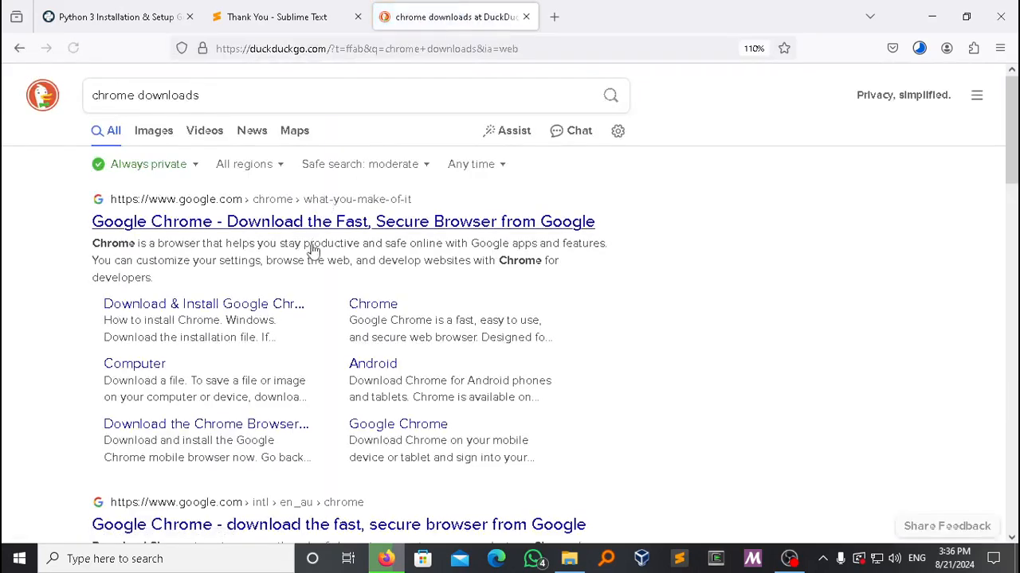
- Open the "Google Chrome - Download the Fast, Secure Browser from Google" result and download Chrome for Windows
scroll(310, 253, down, 2)
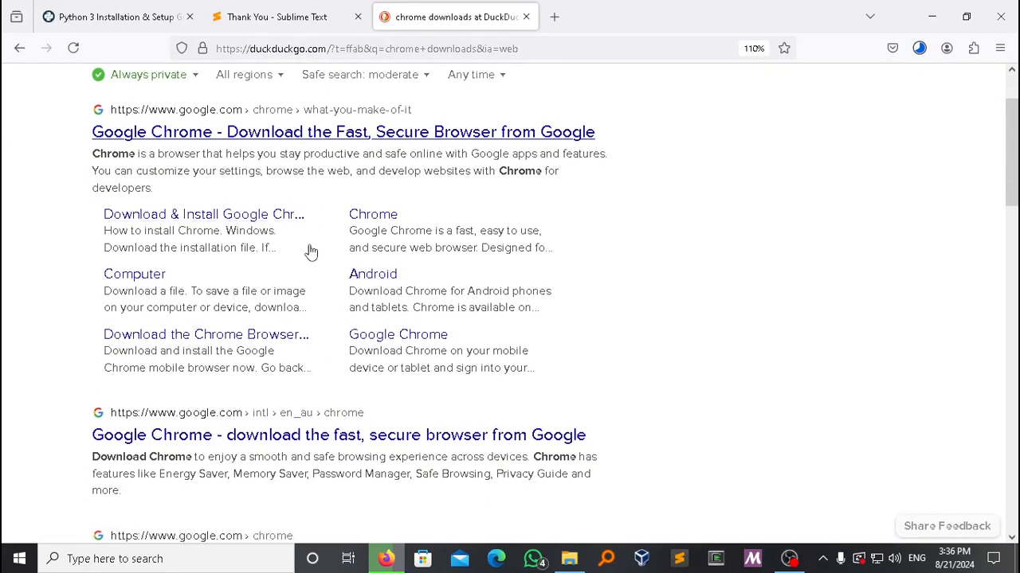
scroll(310, 252, up, 2)
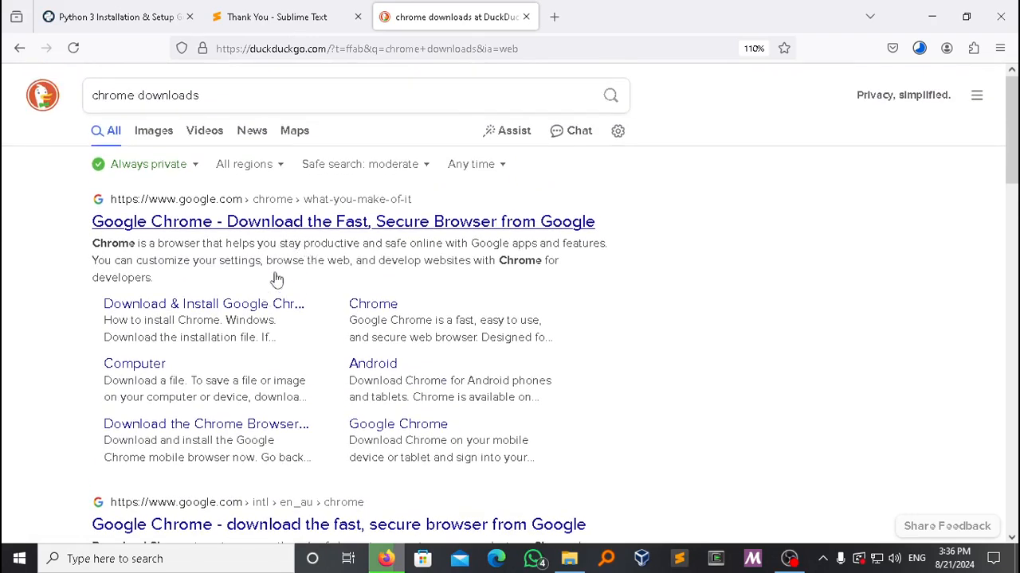
click(287, 224)
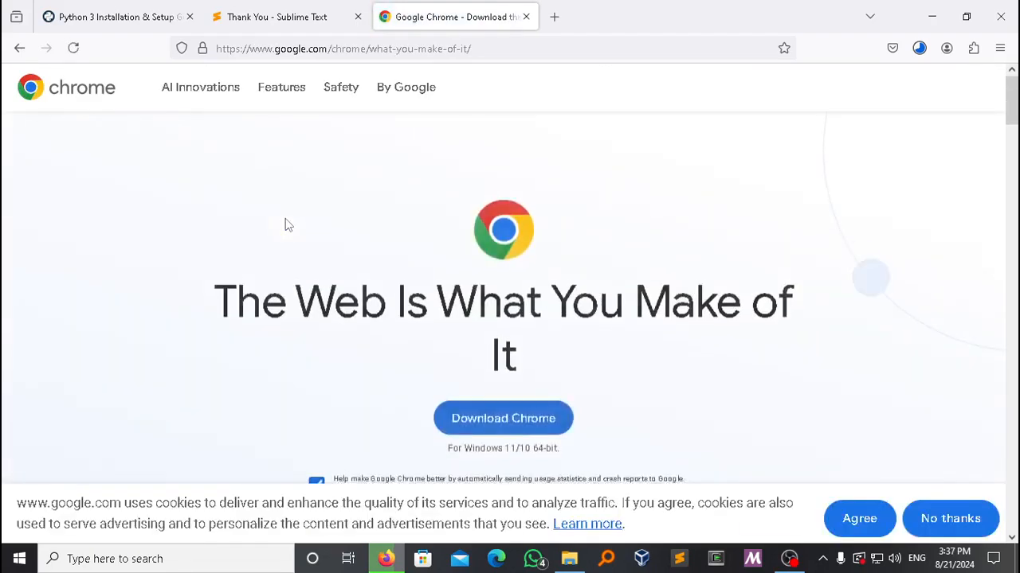
scroll(371, 255, down, 3)
click(505, 265)
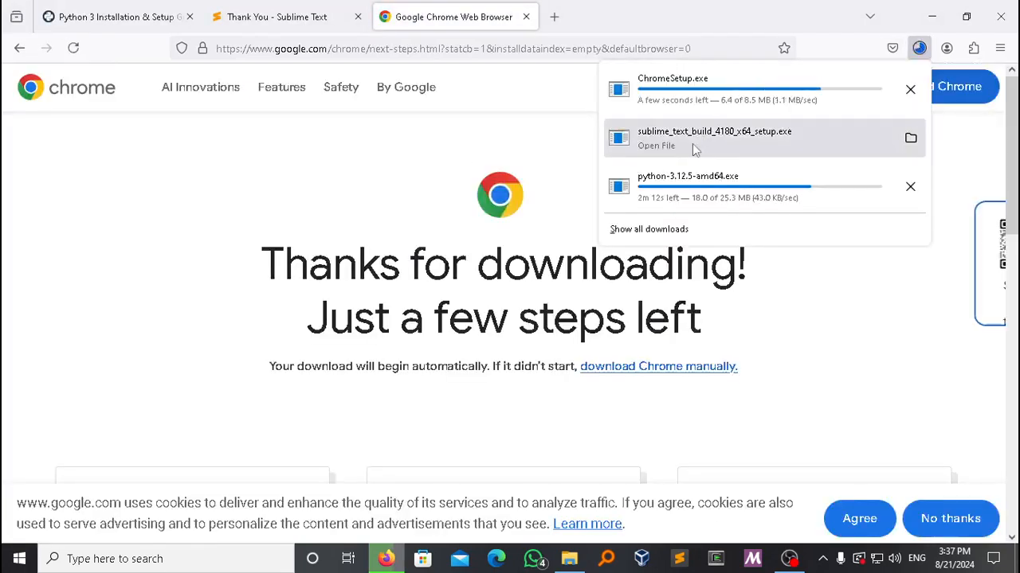
- Show the downloaded ChromeSetup.exe in its folder, run it and allow the Chrome installation to start
click(752, 101)
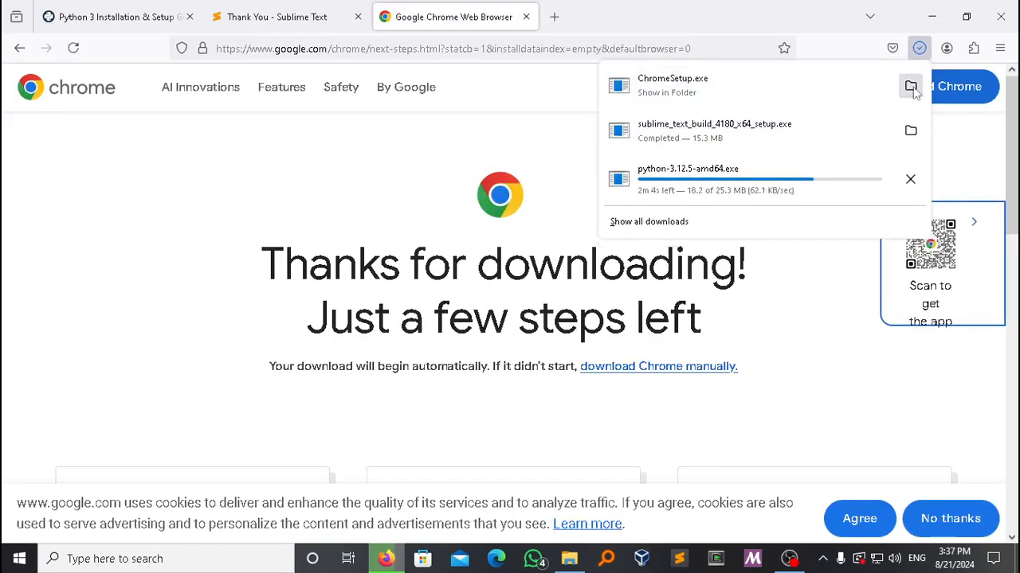
click(911, 85)
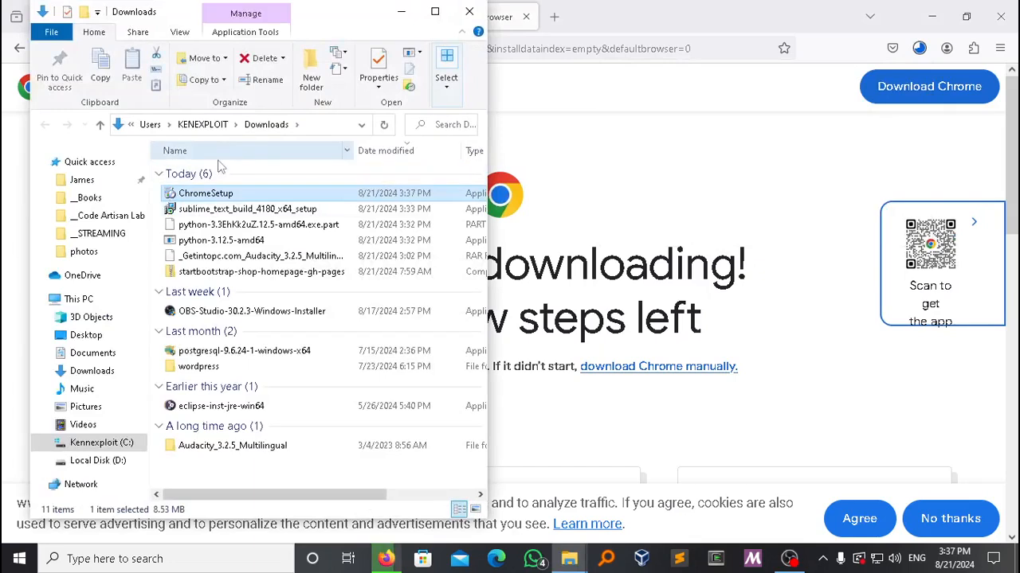
double_click(195, 199)
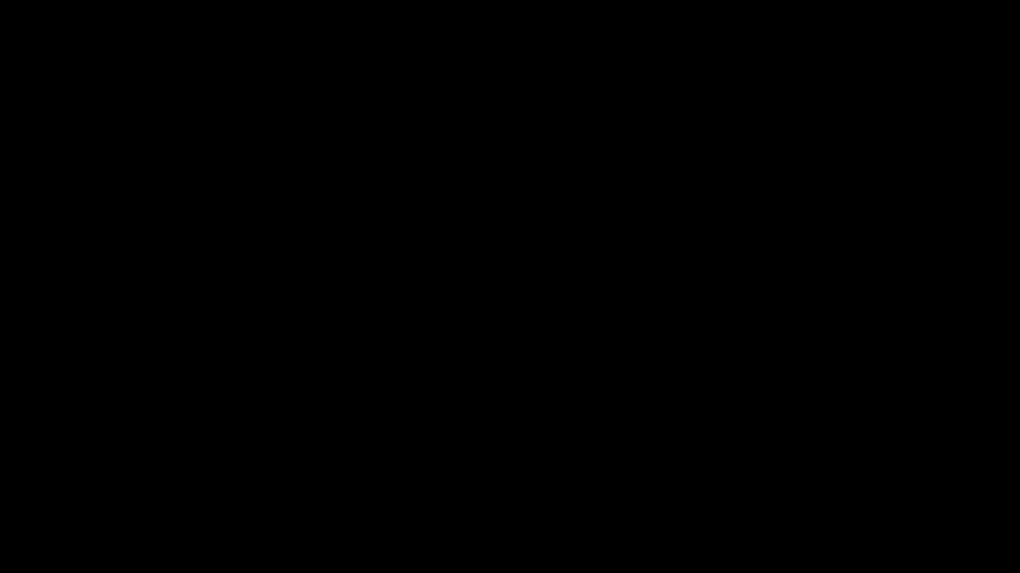
click(396, 377)
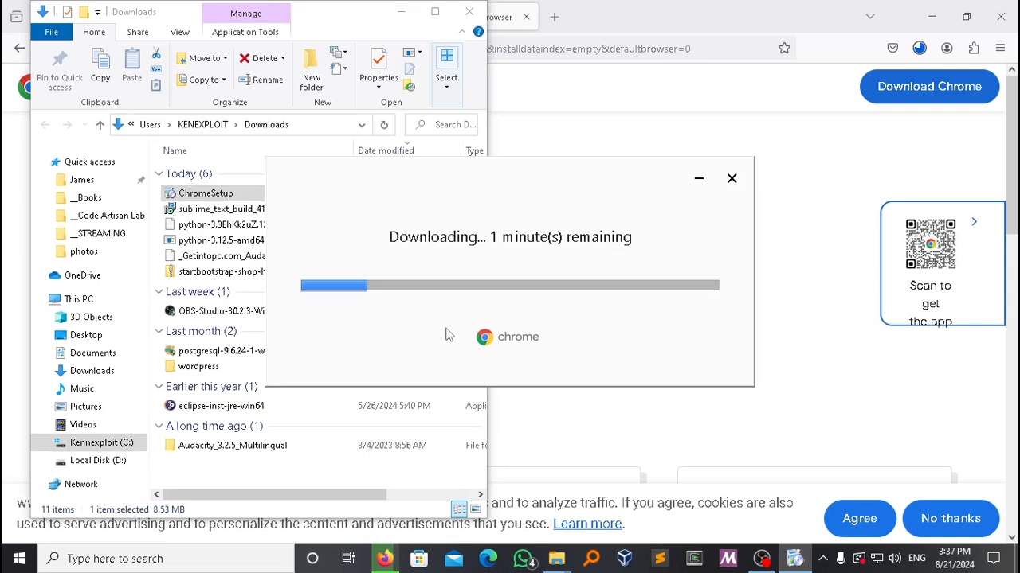
click(228, 226)
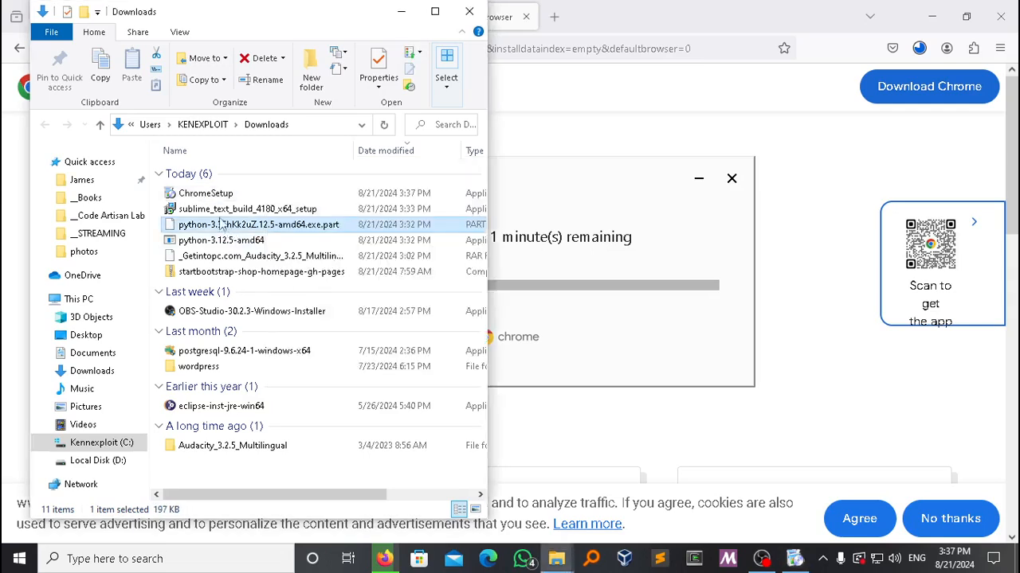
click(222, 209)
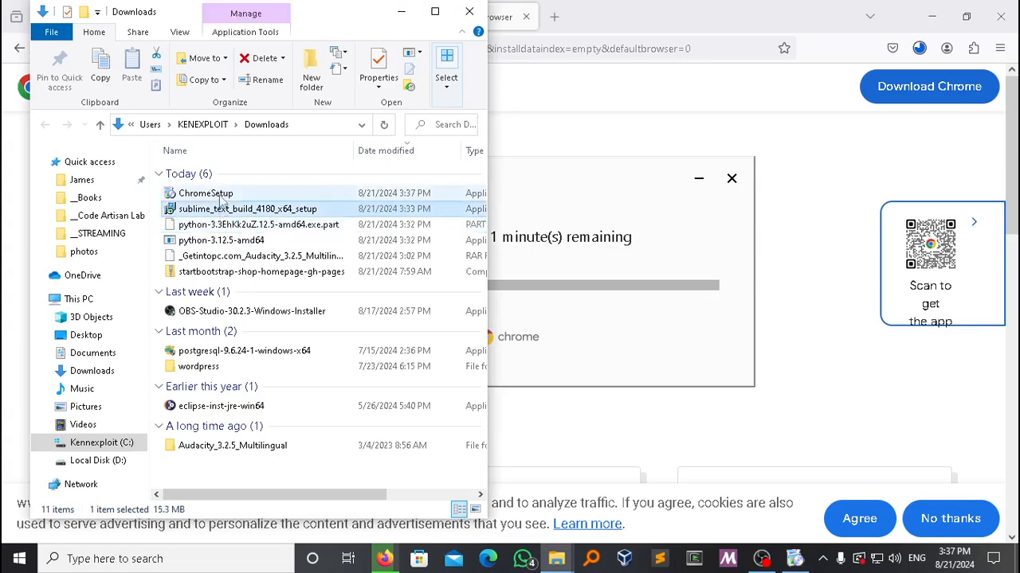
click(220, 198)
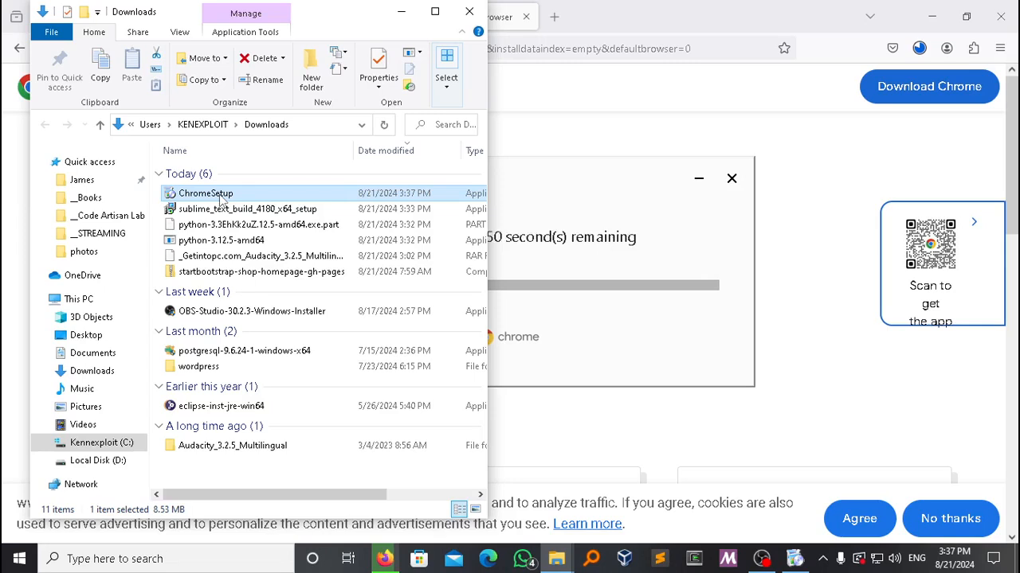
- Check the Chrome installer's progress and the status of the python-3.12.5-amd64.exe download in Firefox
click(564, 181)
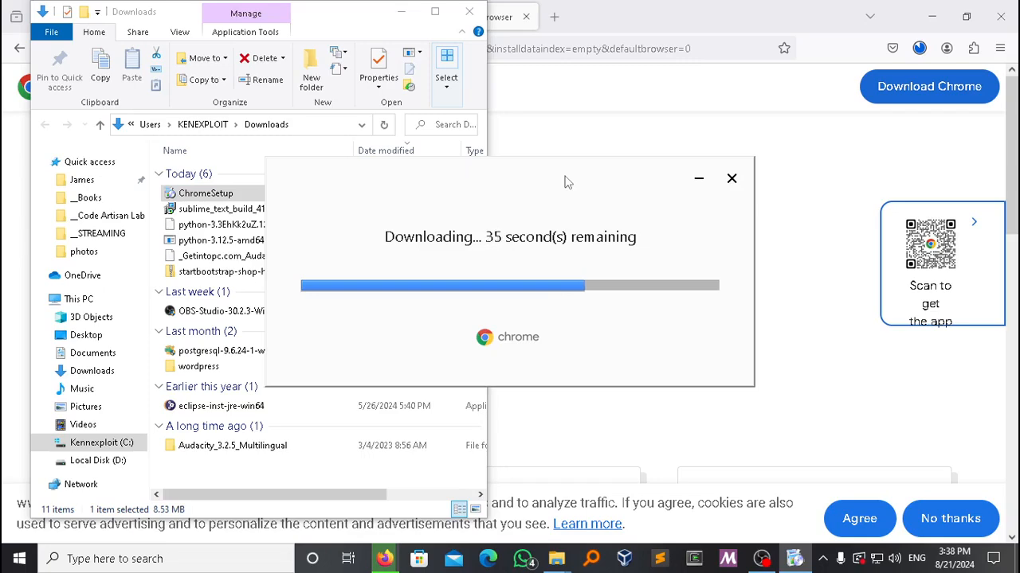
click(920, 49)
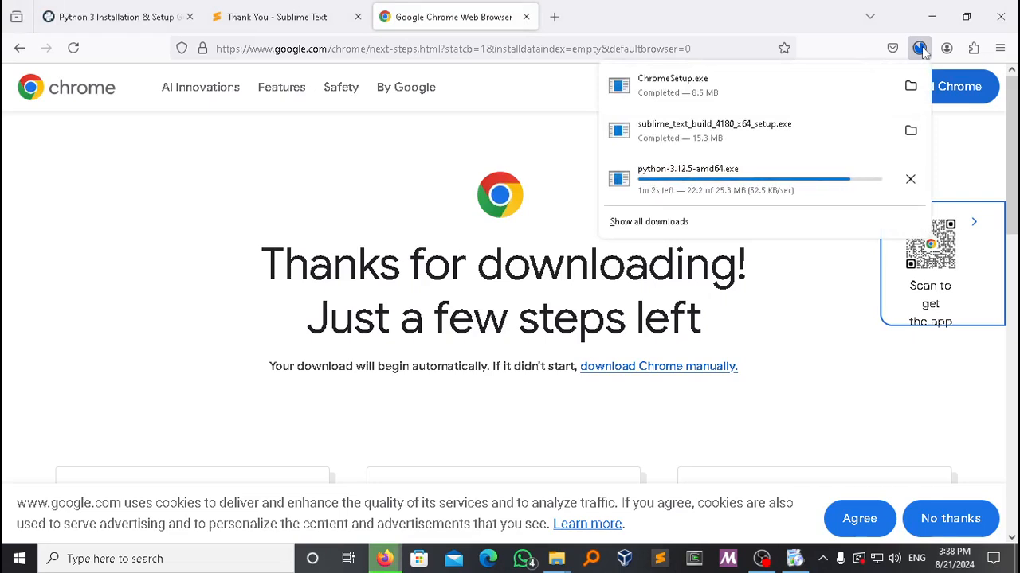
click(920, 49)
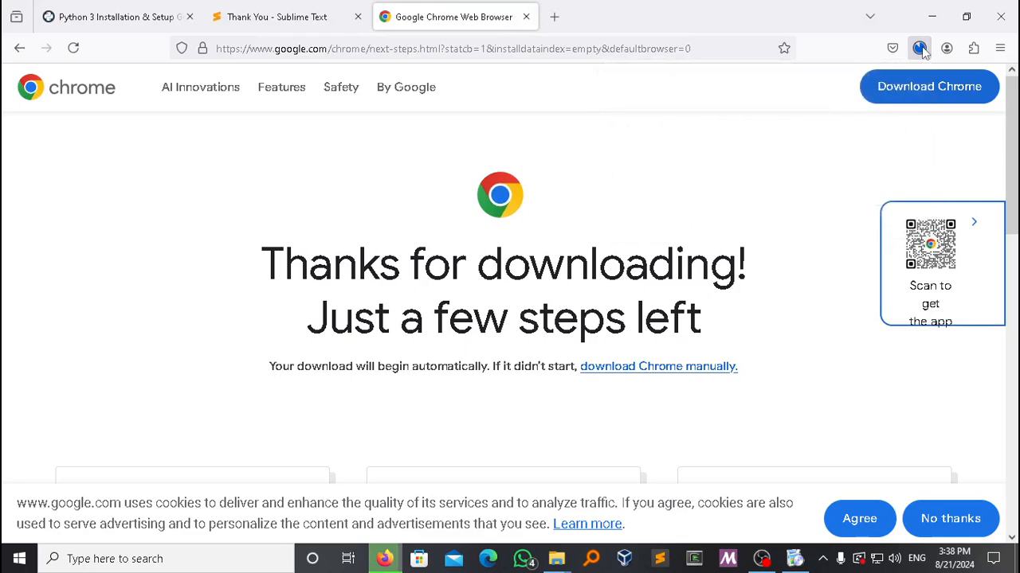
click(920, 48)
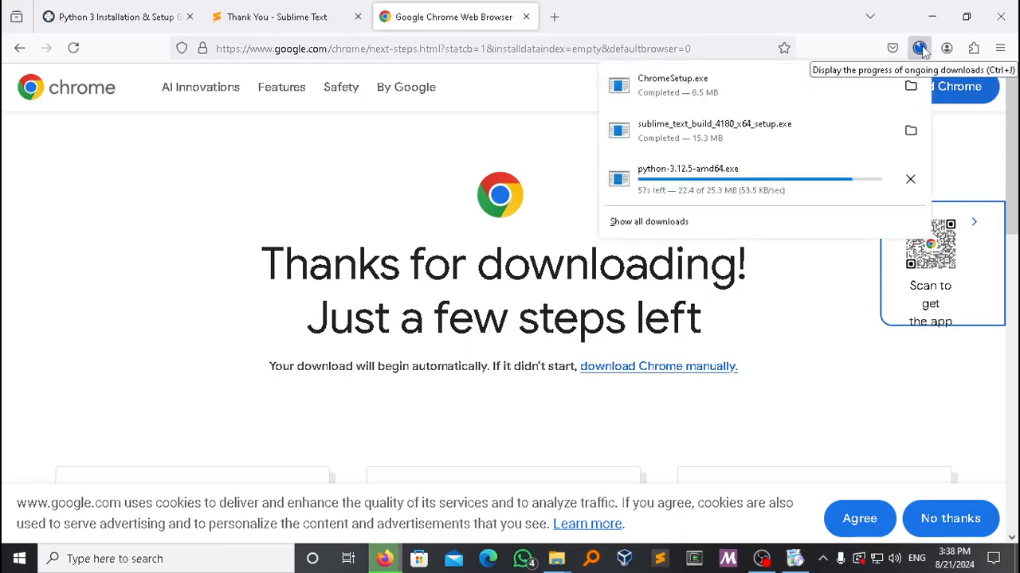
- Show ChromeSetup.exe in its folder, check on the Chrome installer again and return to Firefox
click(910, 86)
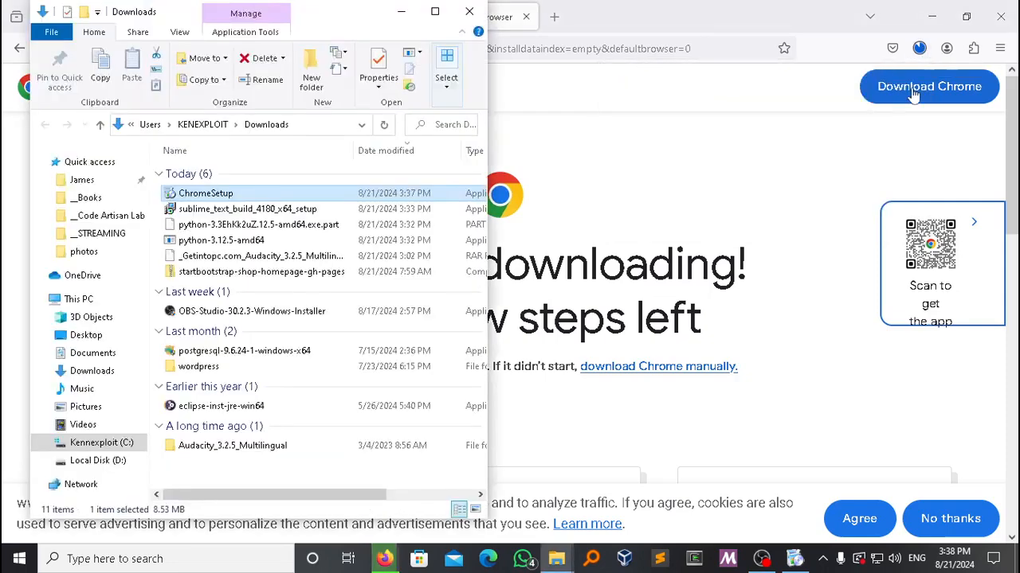
double_click(202, 194)
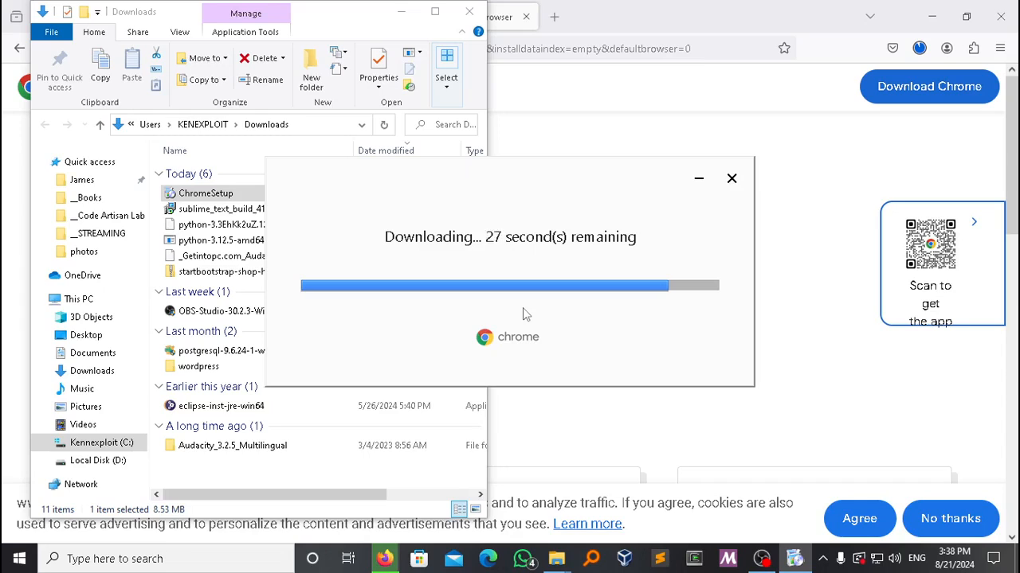
click(203, 226)
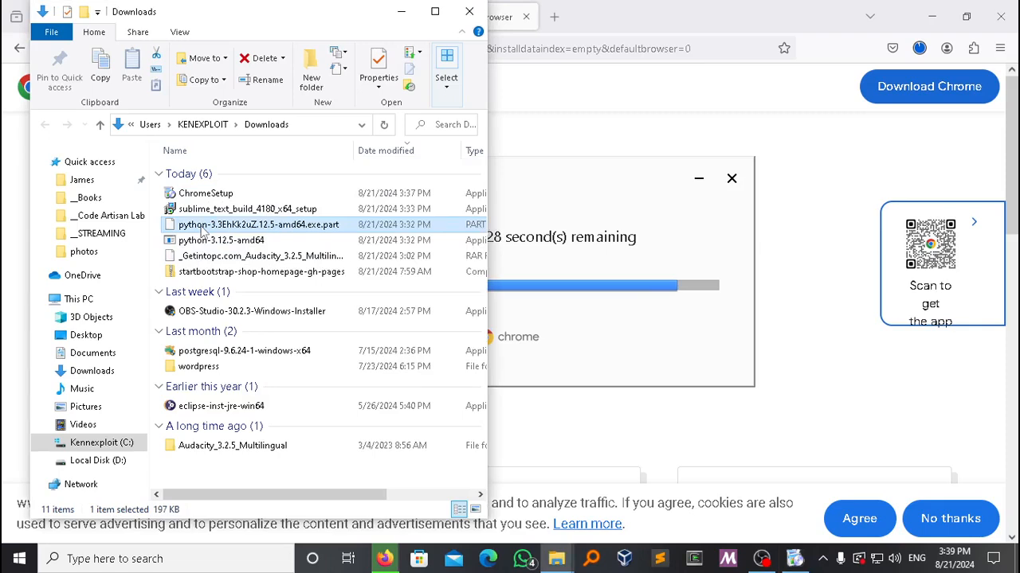
click(650, 14)
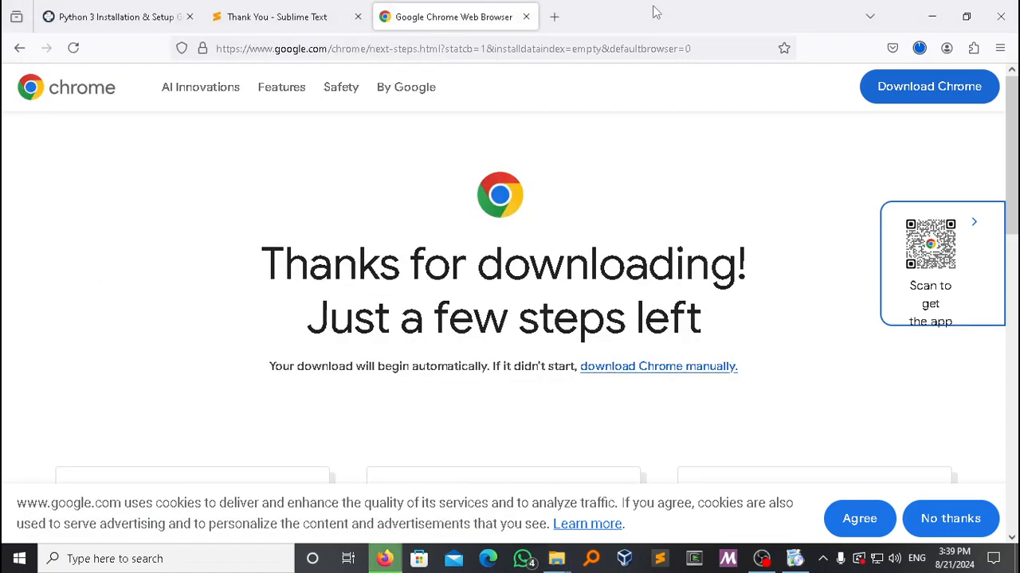
- Run the downloaded python-3.12.5-amd64.exe from its folder, view the setup's upgrade options and cancel the setup
click(922, 51)
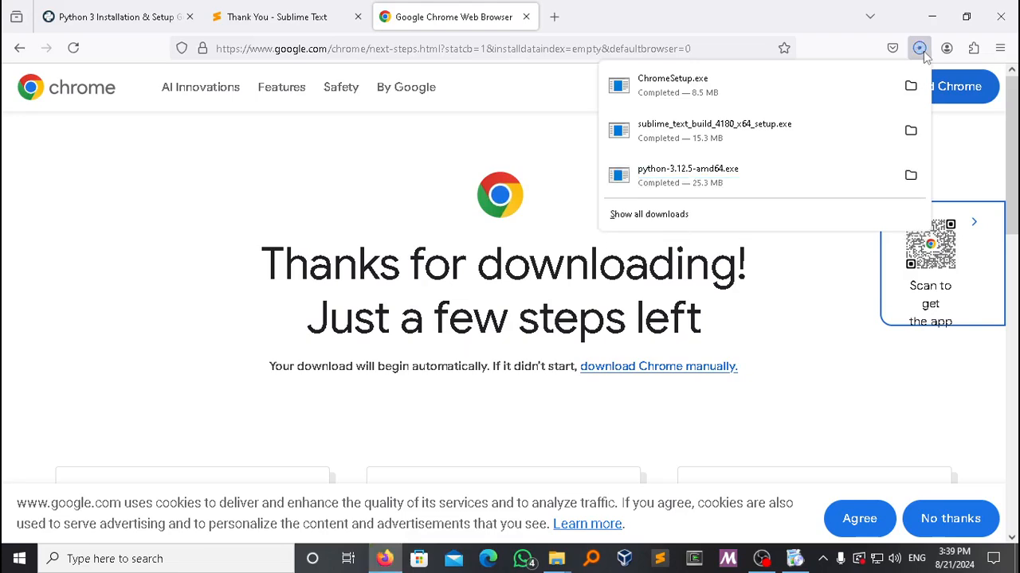
click(910, 176)
double_click(217, 195)
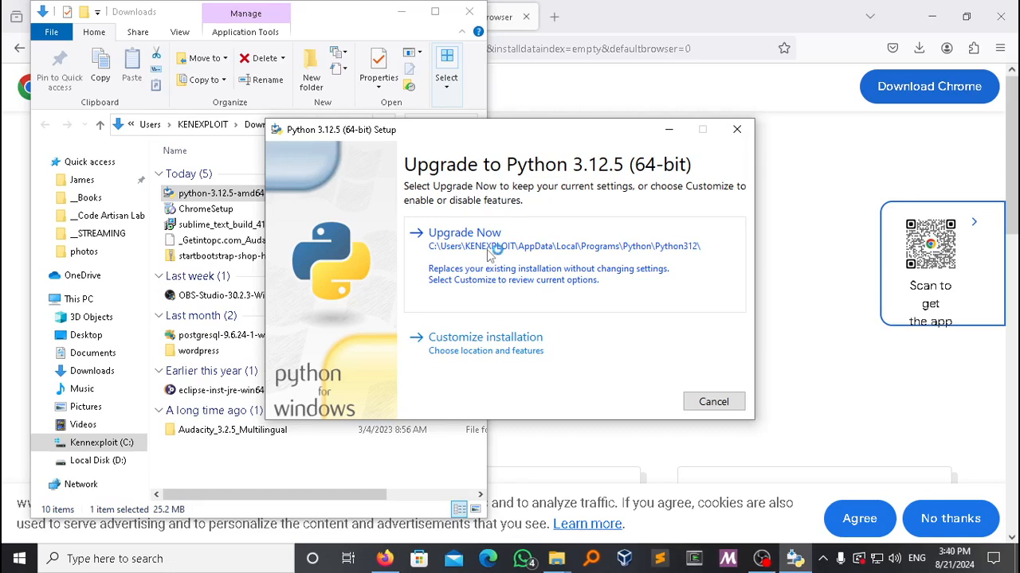
click(713, 402)
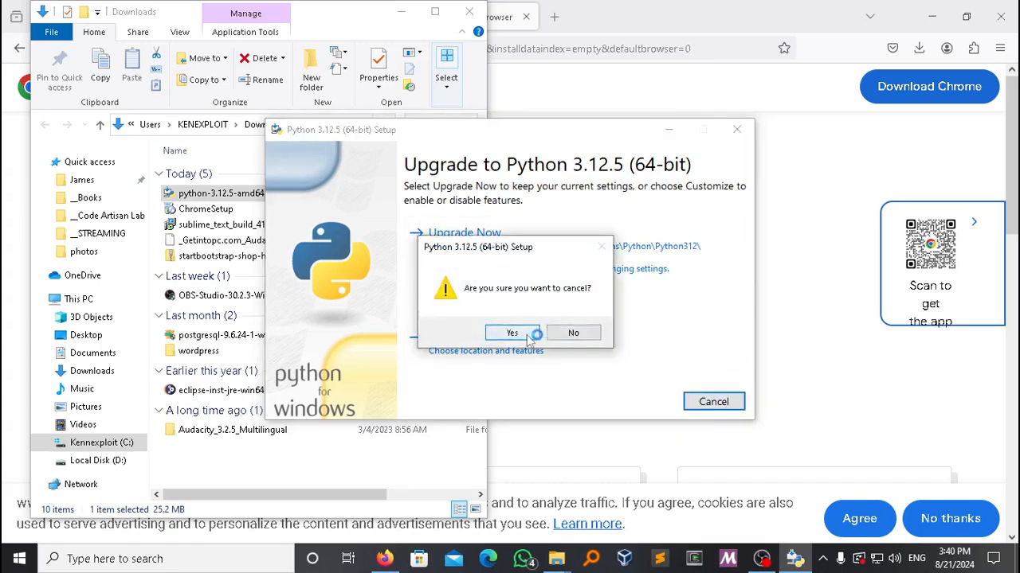
click(527, 337)
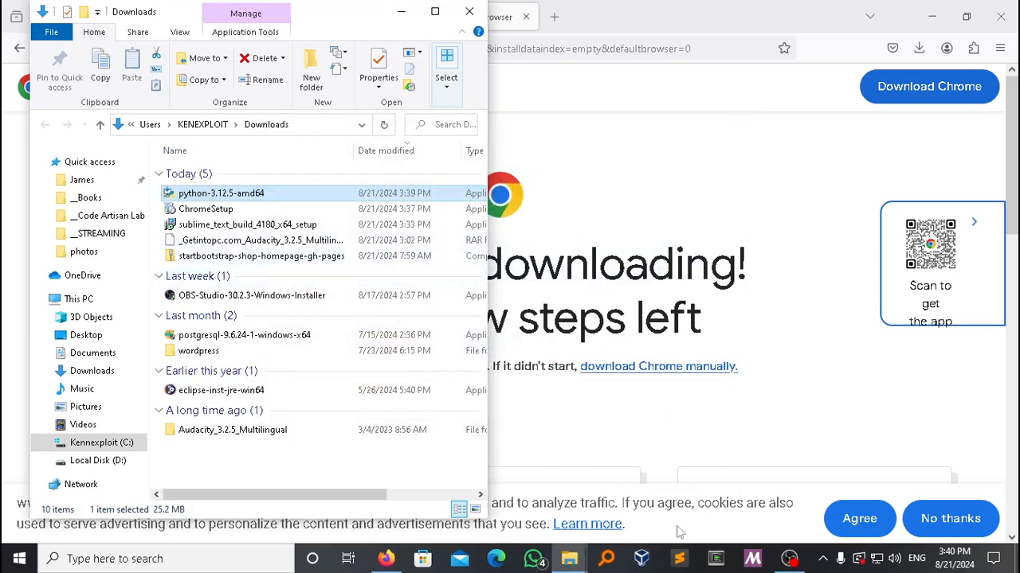
- Minimize Firefox and the Downloads folder window to show the desktop
click(212, 210)
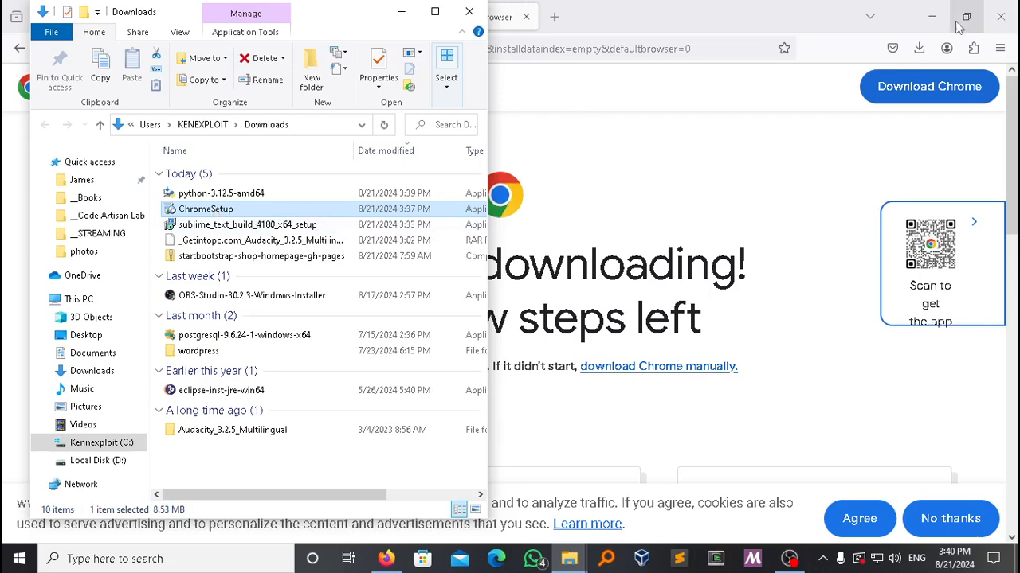
click(931, 16)
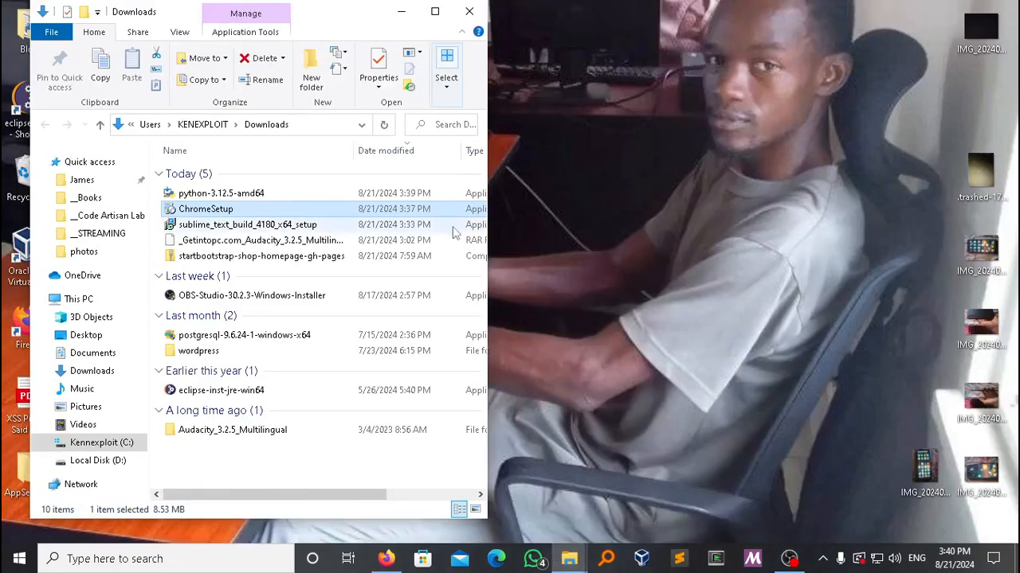
click(401, 11)
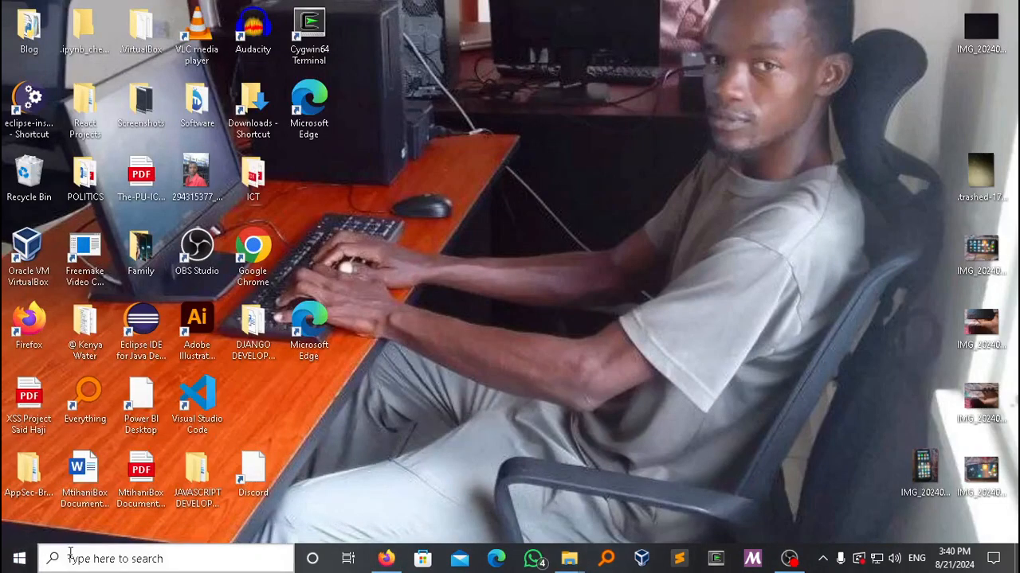
- Search Windows for "chrome" and launch the newly installed Google Chrome
click(70, 558)
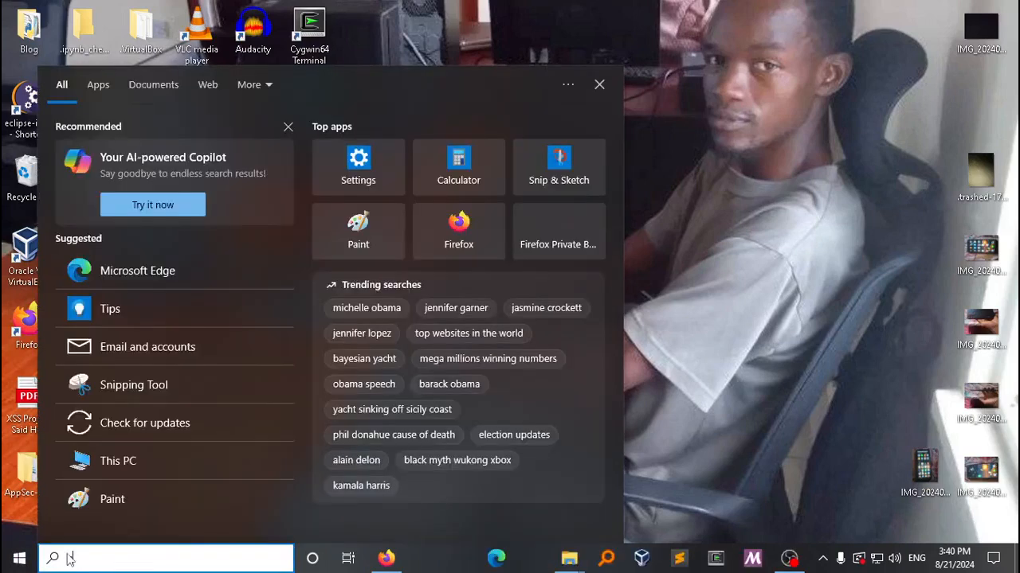
text(ch)
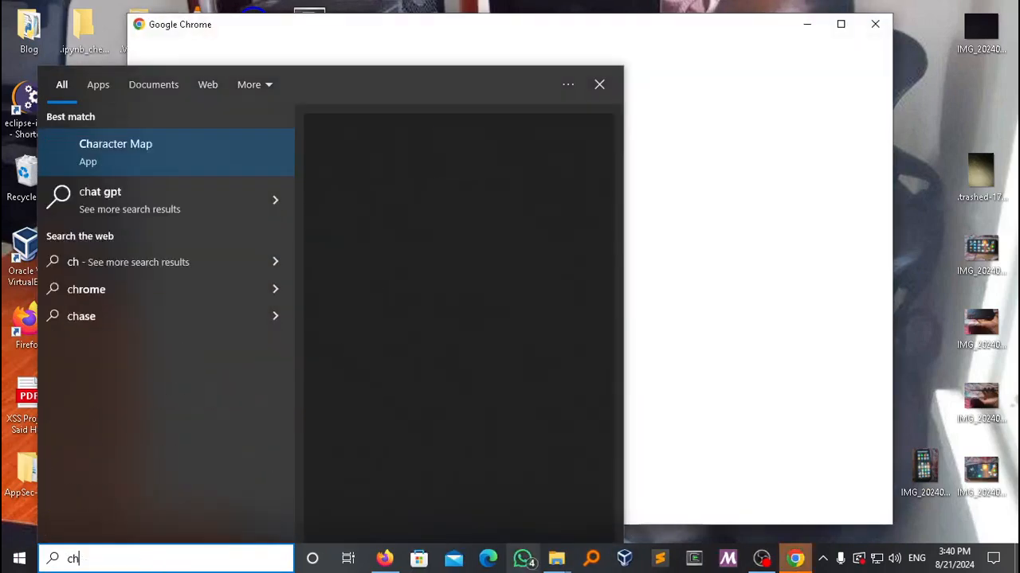
text(rome)
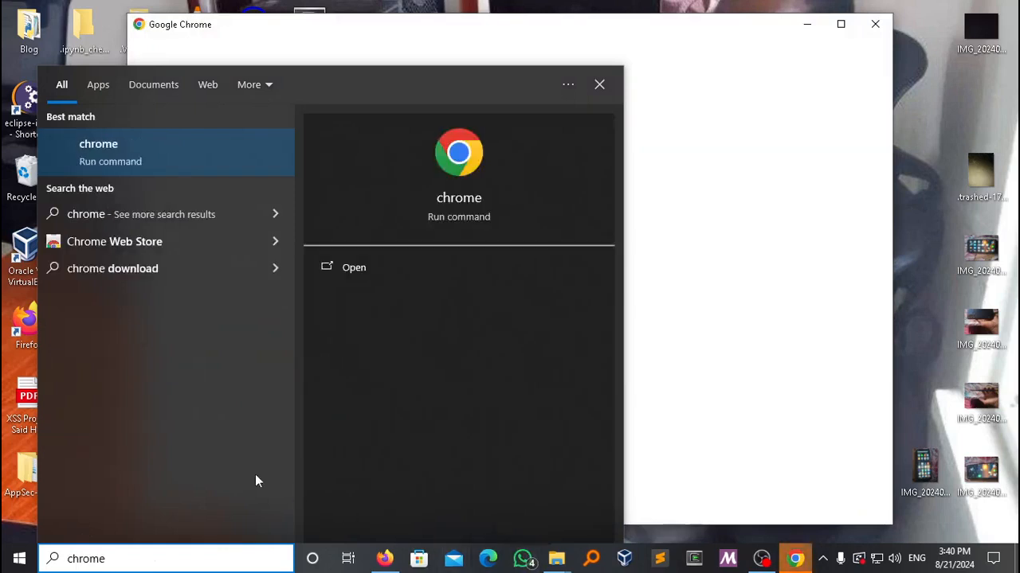
click(136, 151)
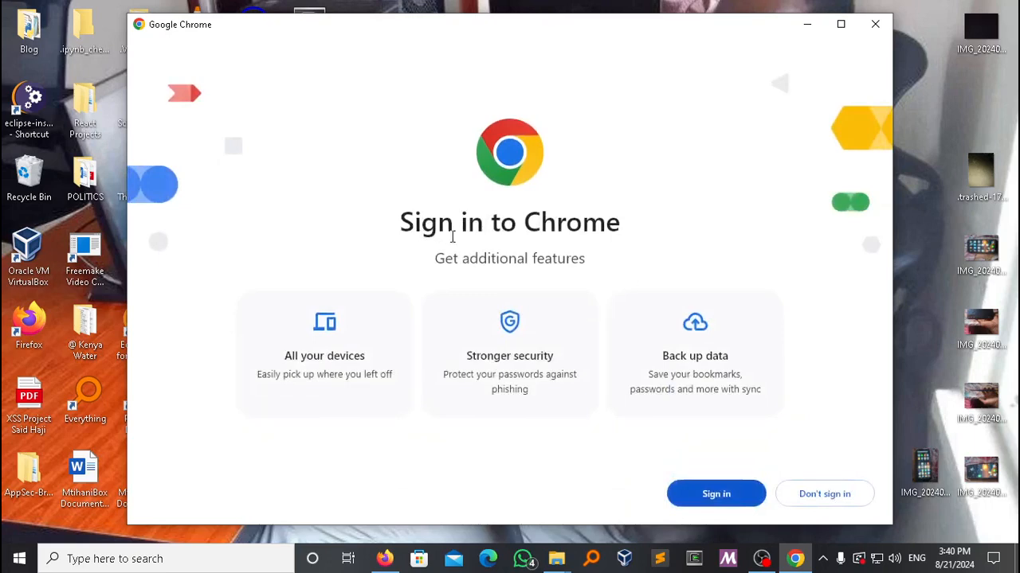
- Finish Chrome's first-run prompts without signing in, dismissing the ad privacy notice, and minimize the browser
click(832, 498)
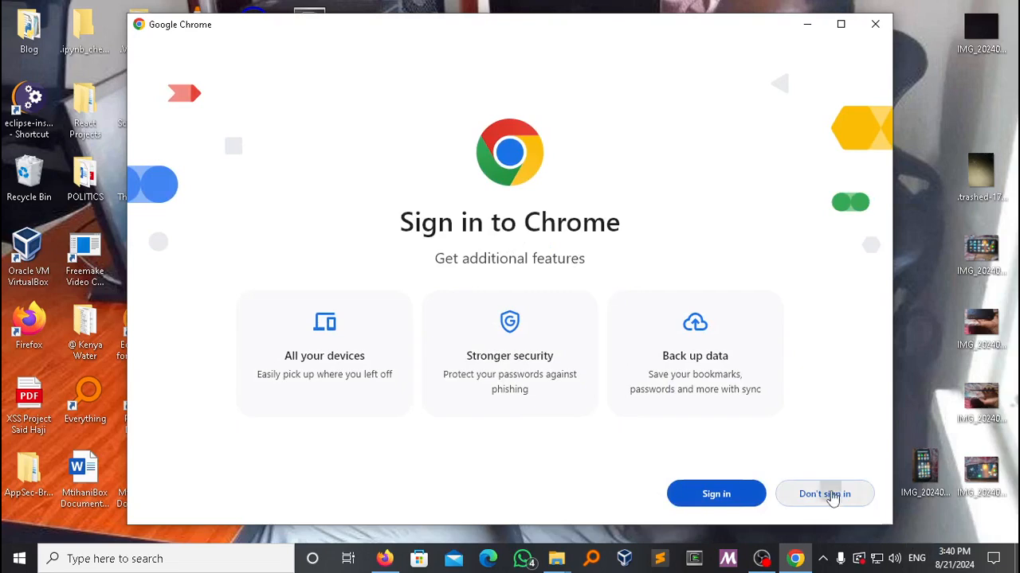
click(825, 495)
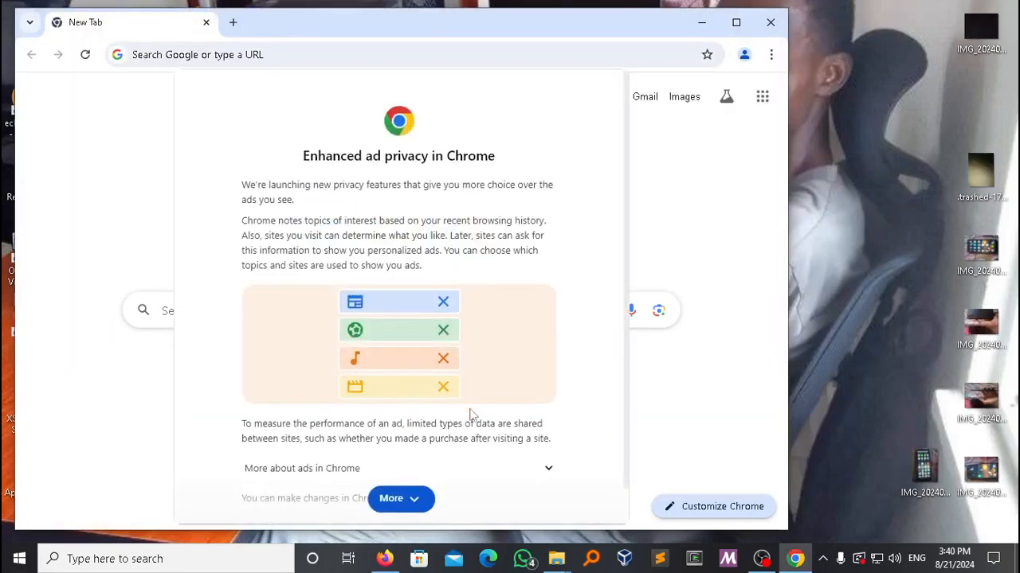
click(402, 503)
click(539, 508)
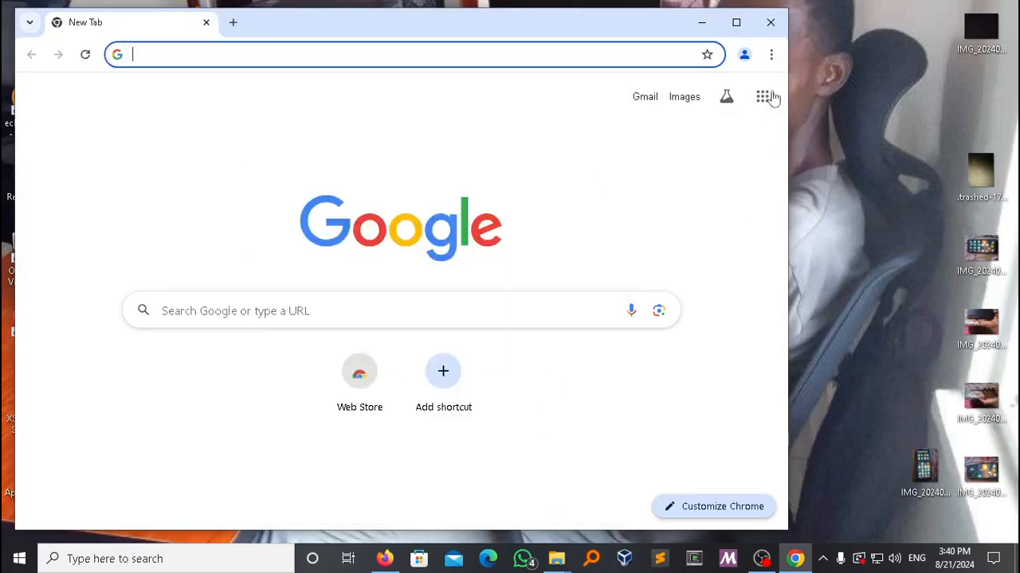
click(699, 22)
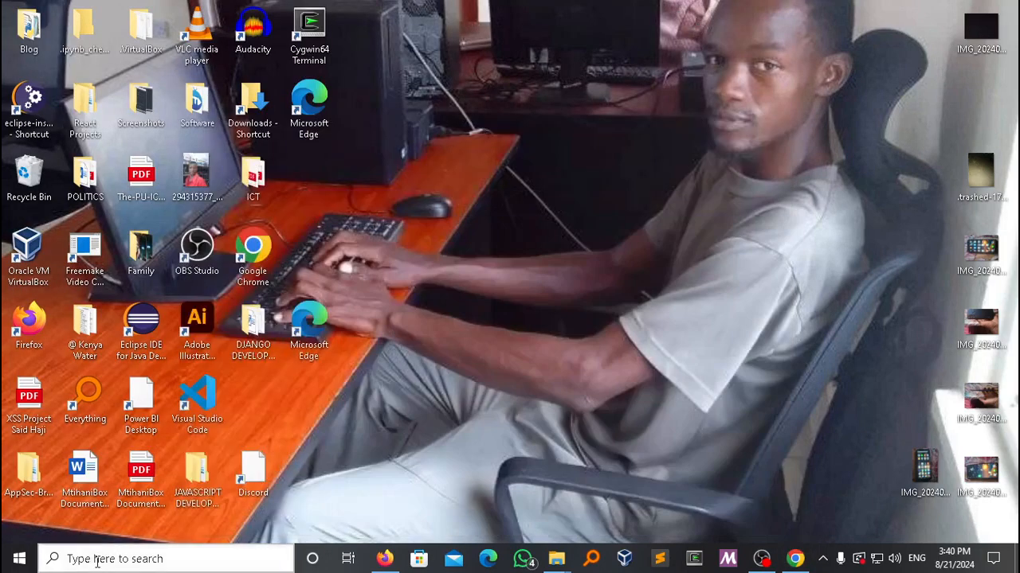
- Search Windows for "sublime" and launch Sublime Text
click(94, 558)
text(subl)
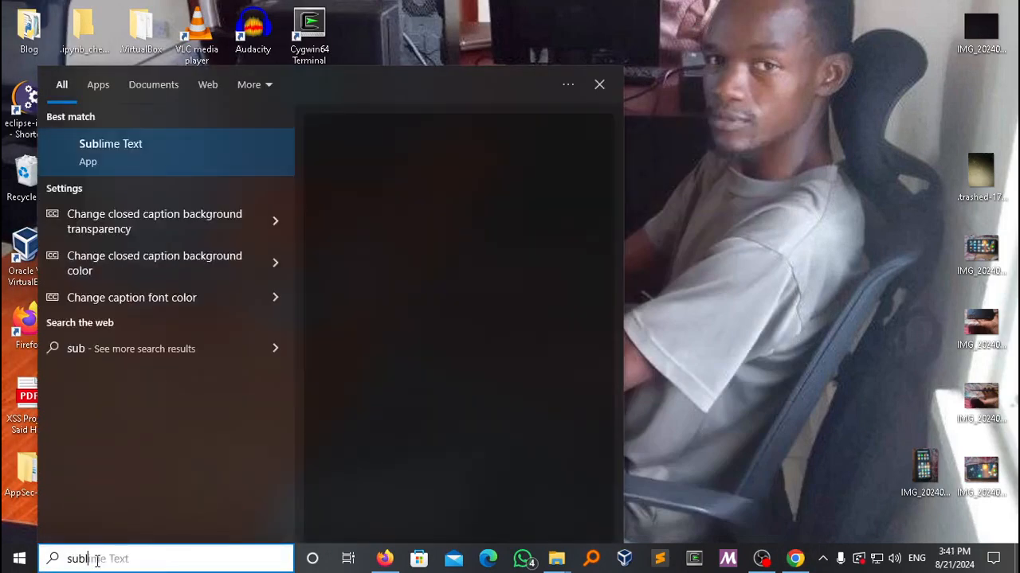
text(ime)
key(Return)
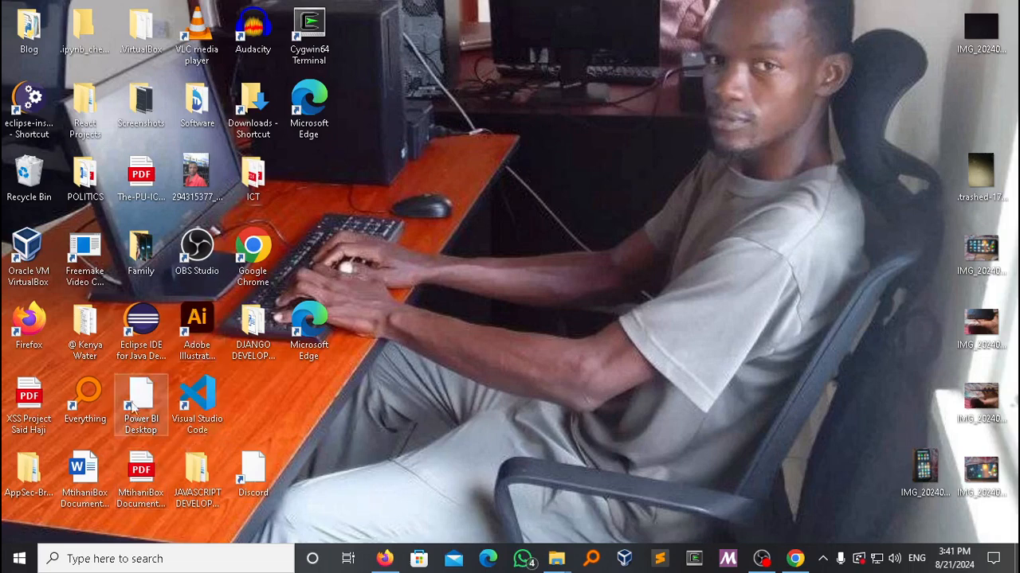
click(82, 558)
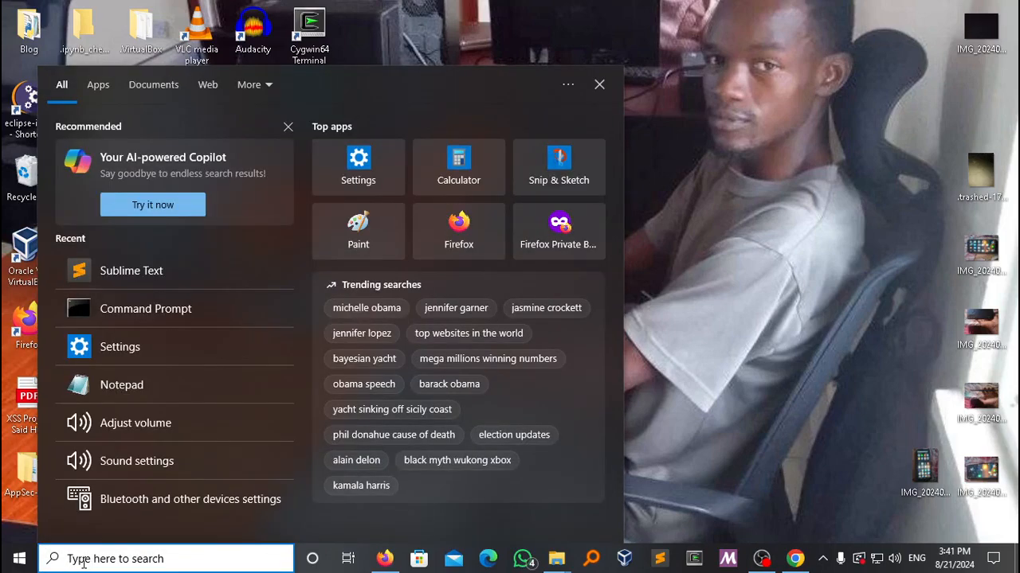
text(su)
text(lime)
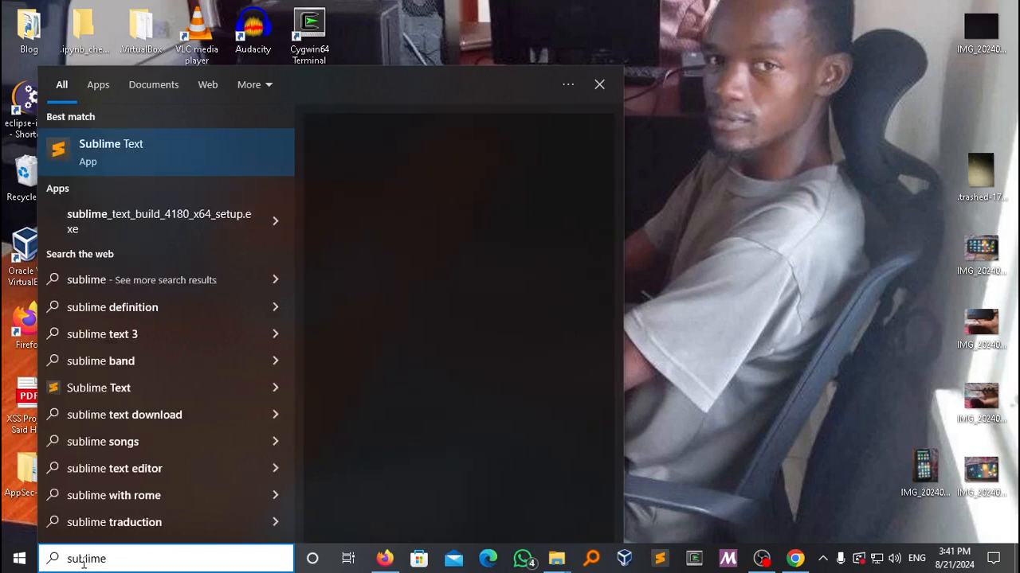
click(166, 162)
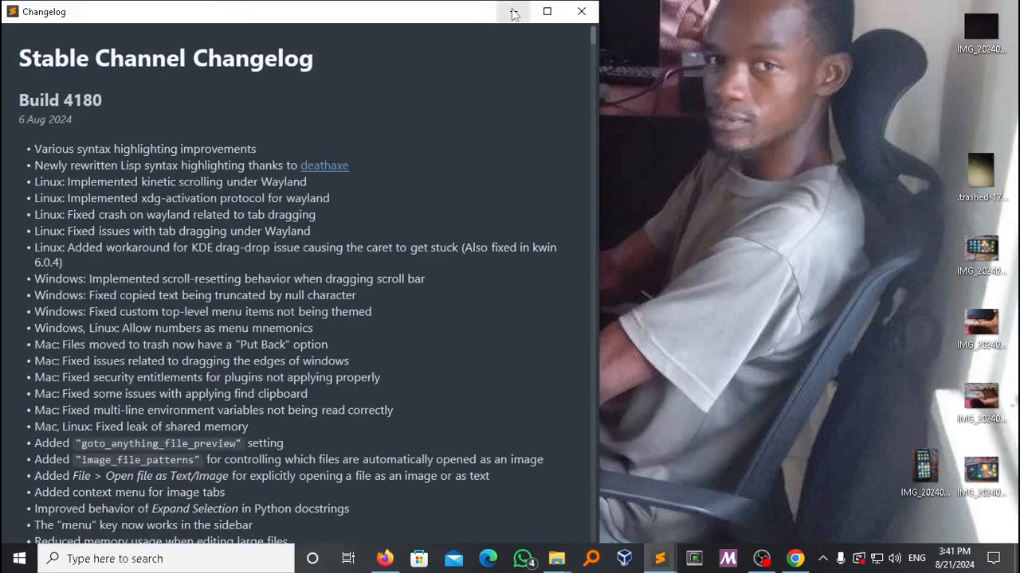
- Skim the Sublime Text changelog for Build 4180 and close the changelog and all Sublime Text editor windows
scroll(449, 124, down, 1)
scroll(448, 123, down, 7)
scroll(448, 118, up, 2)
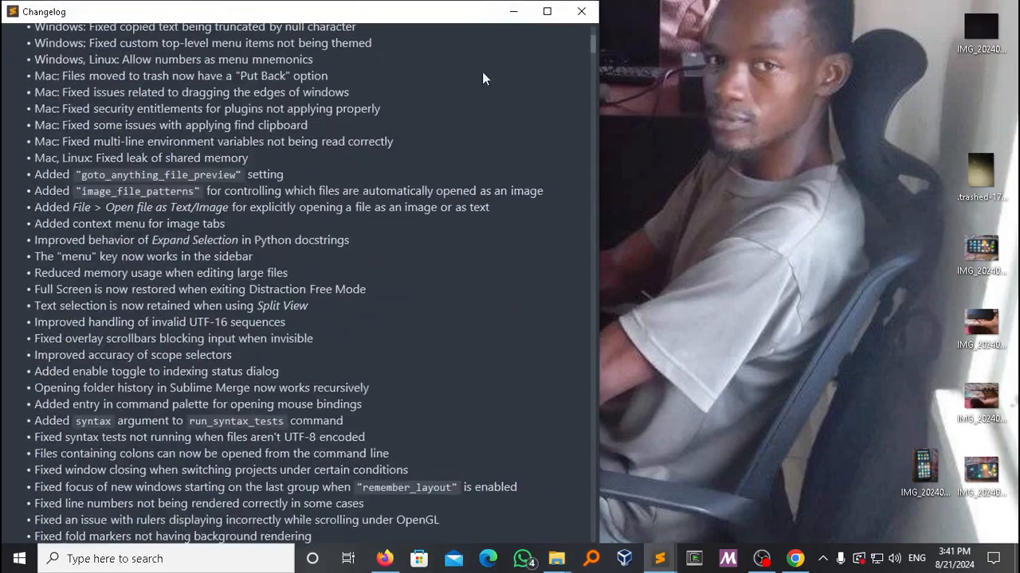
click(588, 15)
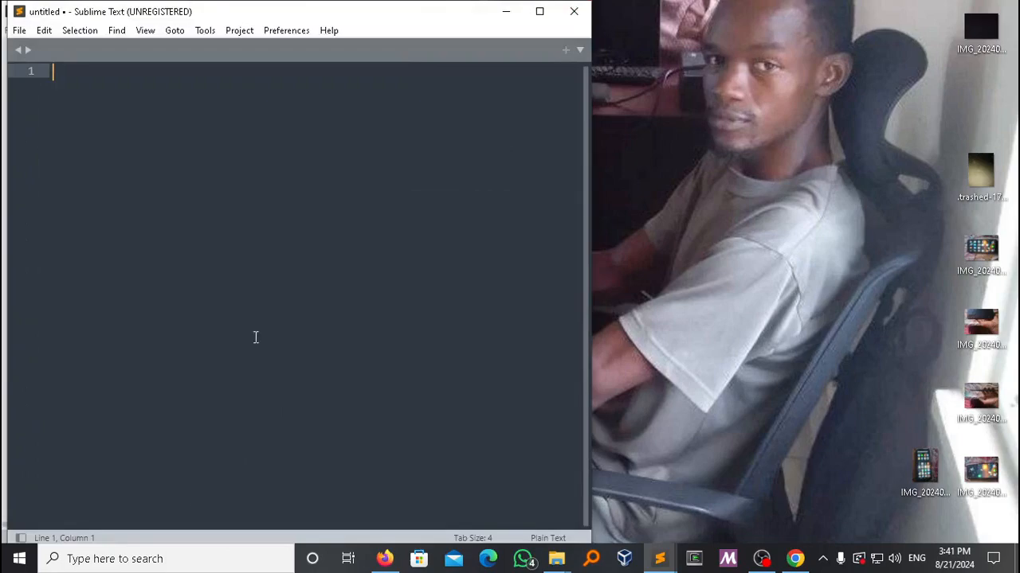
click(574, 11)
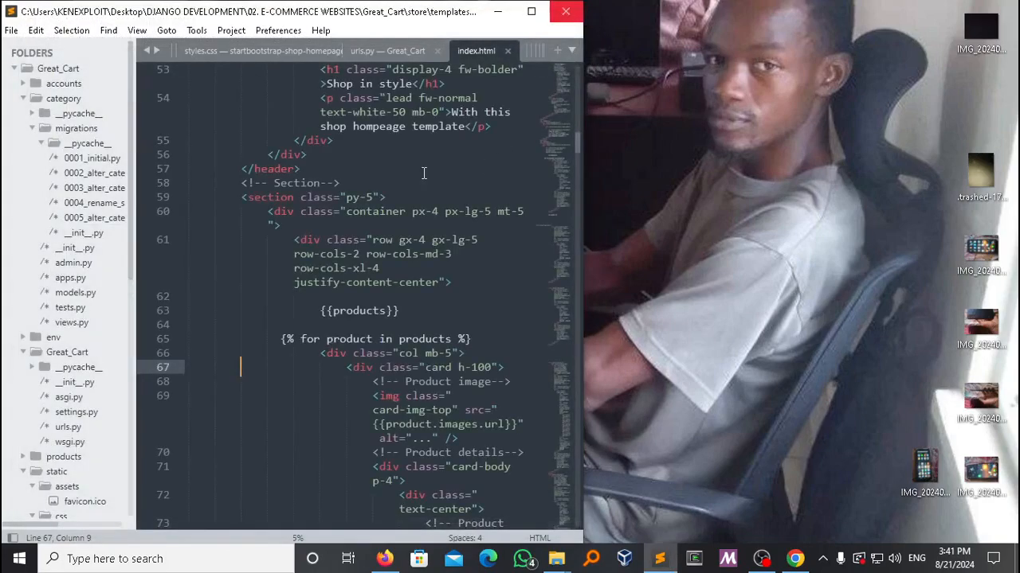
click(565, 12)
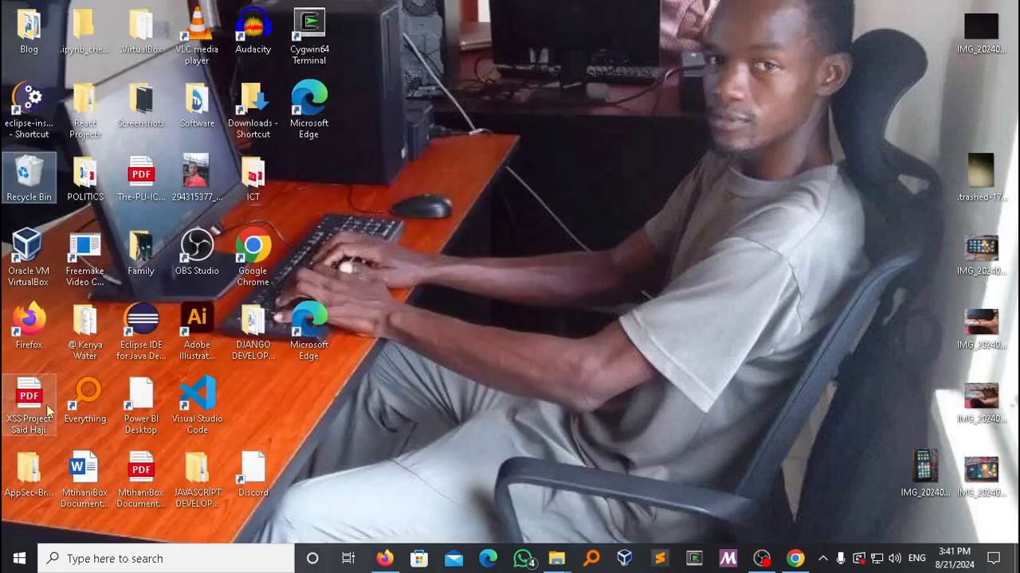
- Open Command Prompt and run the command "python" to check the Python installation
click(72, 560)
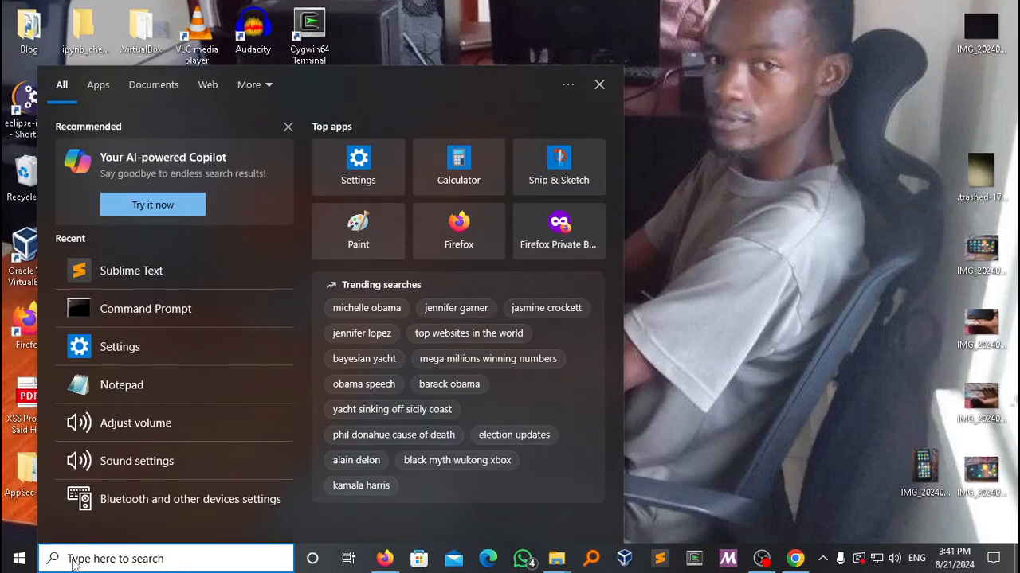
text(cmd)
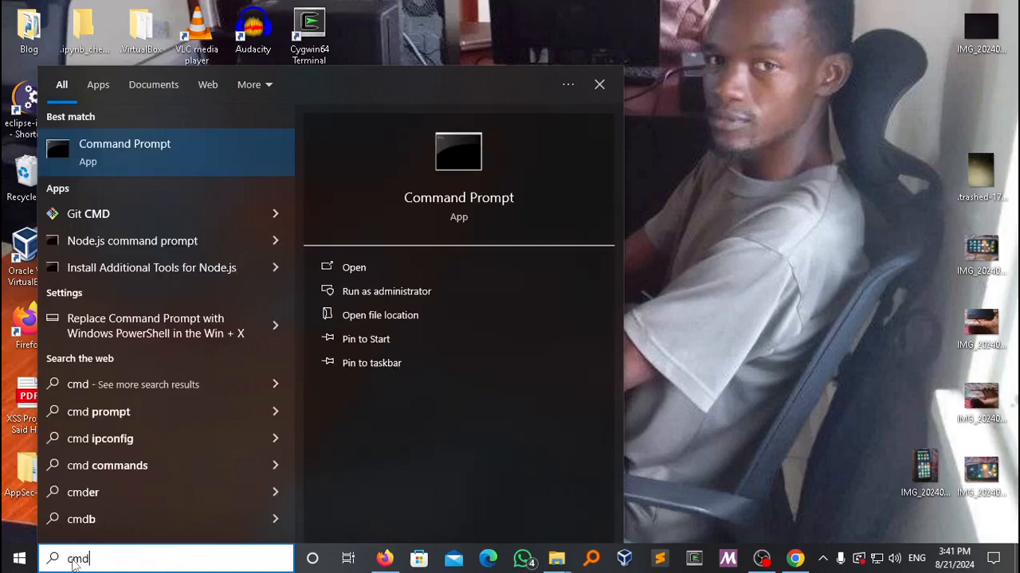
key(Return)
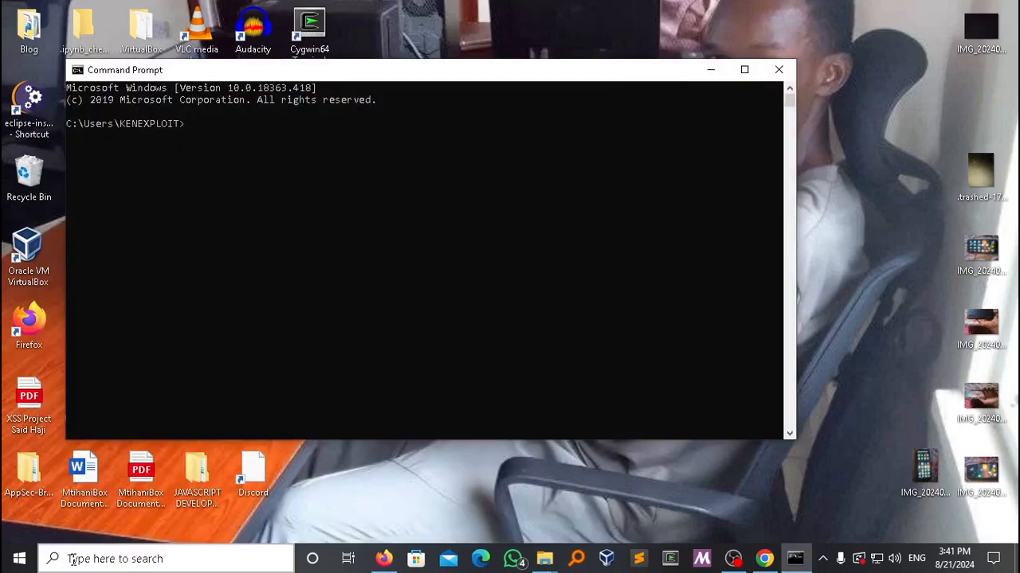
text(python)
key(Return)
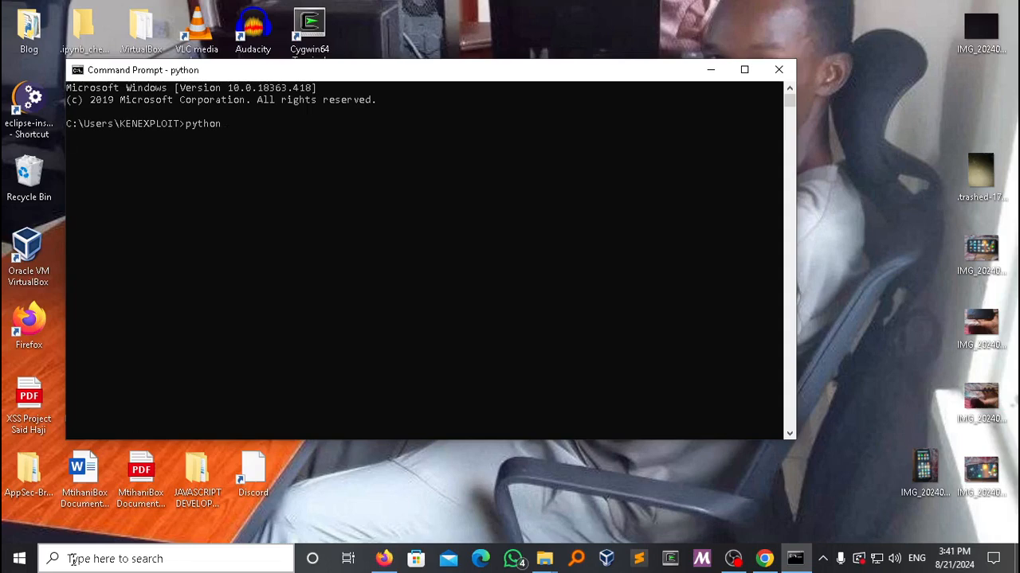